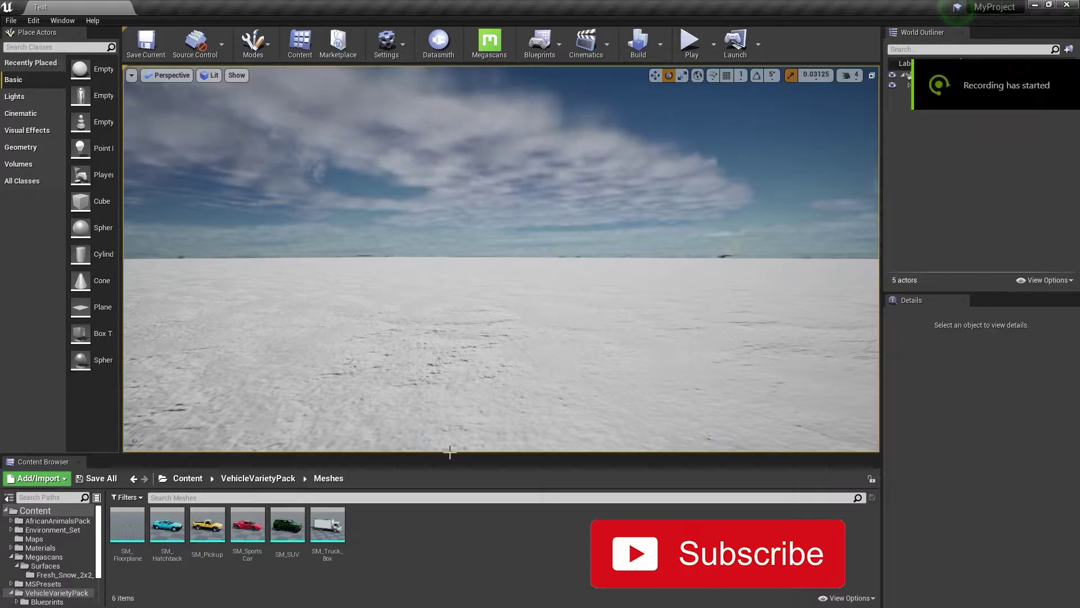
Drop SM_Hatchback onto the snowy plain and rotate it slightly into position
{"action": "right_click_drag", "start_coordinate": [453, 318], "coordinate": [453, 308]}
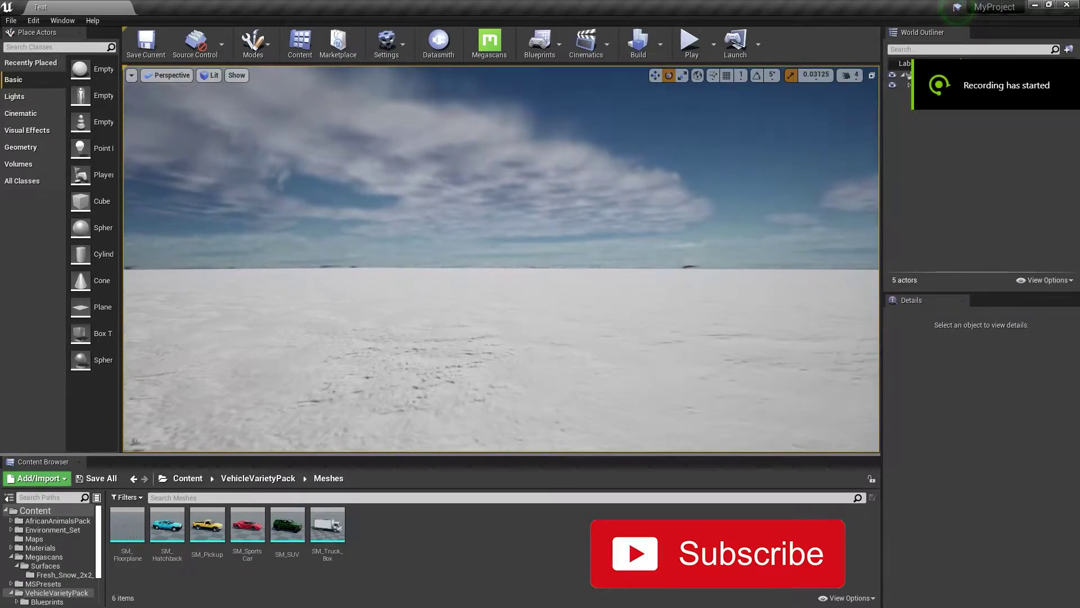
{"action": "mouse_move", "coordinate": [187, 538]}
{"action": "left_mouse_down"}
{"action": "mouse_move", "coordinate": [398, 344]}
{"action": "mouse_move", "coordinate": [349, 356]}
{"action": "left_mouse_up"}
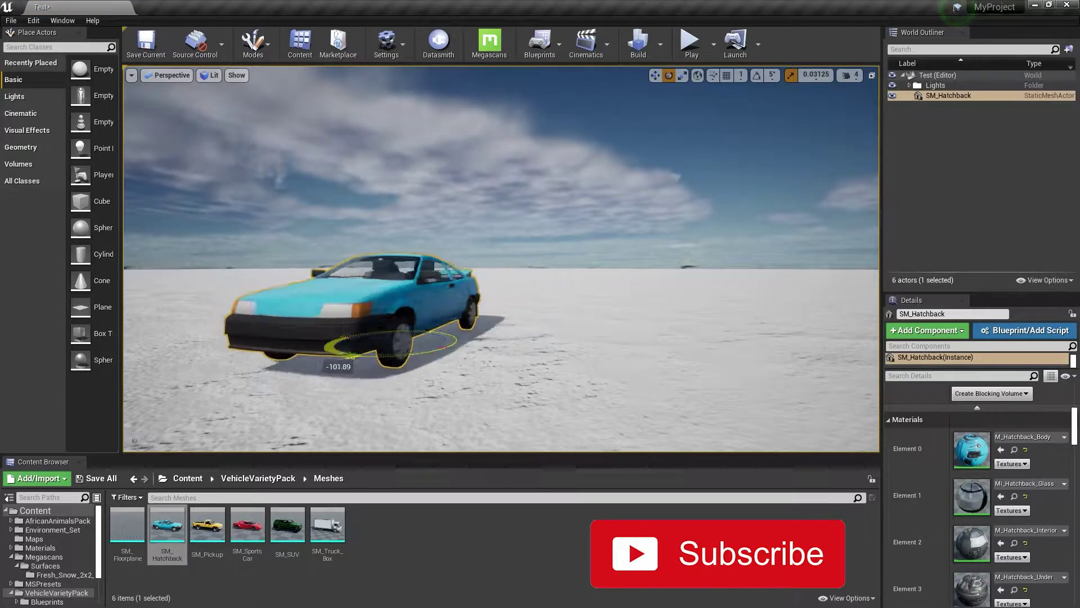
{"action": "left_click_drag", "start_coordinate": [417, 360], "coordinate": [394, 349]}
{"action": "right_click_drag", "start_coordinate": [394, 349], "coordinate": [427, 326]}
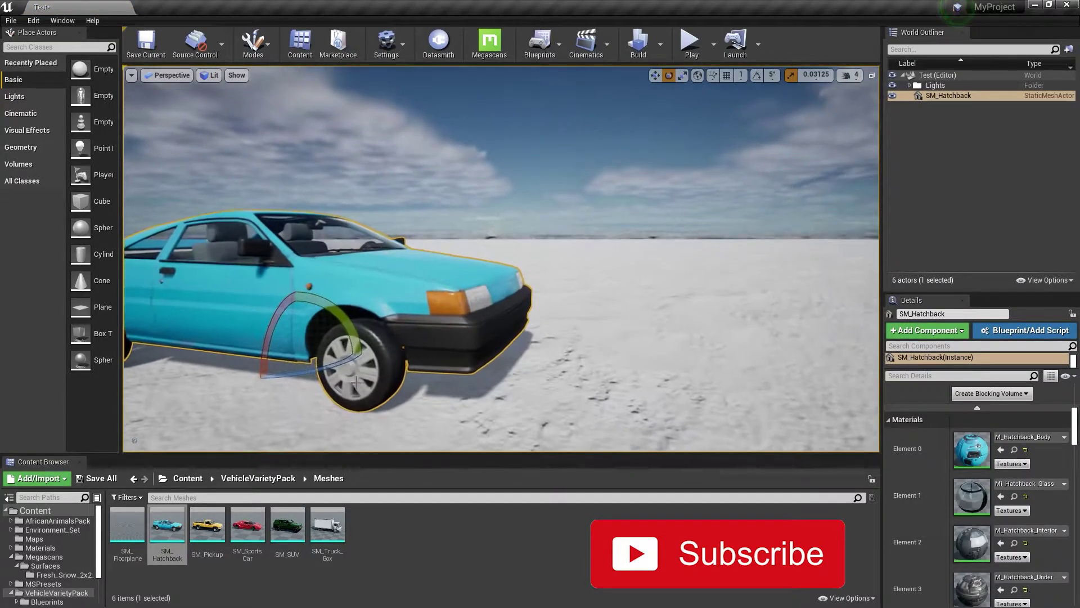
{"action": "left_click", "coordinate": [846, 75]}
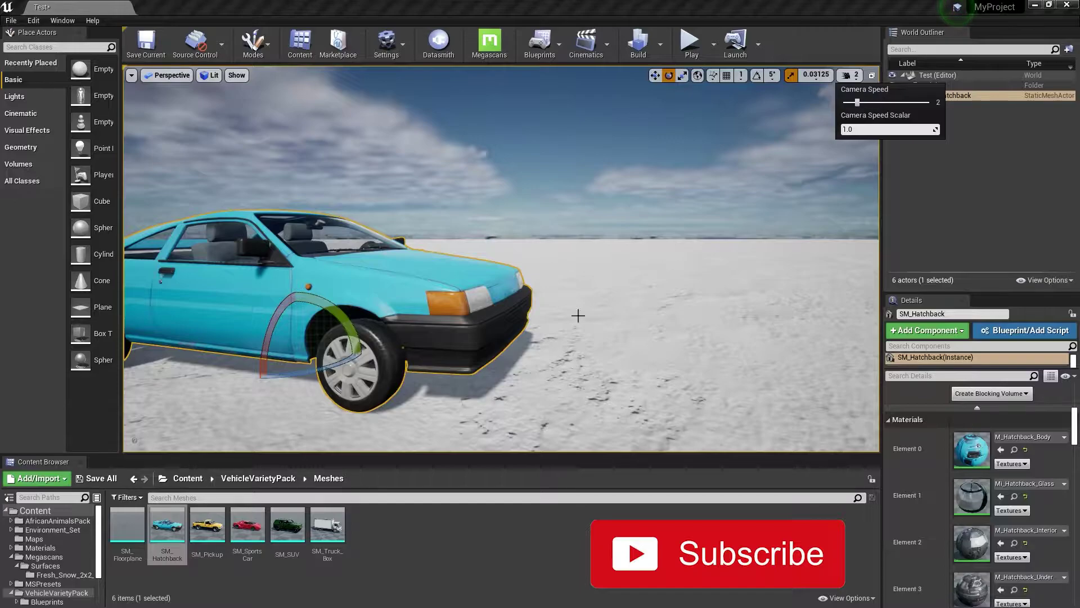
{"action": "right_click_drag", "start_coordinate": [578, 315], "coordinate": [541, 299]}
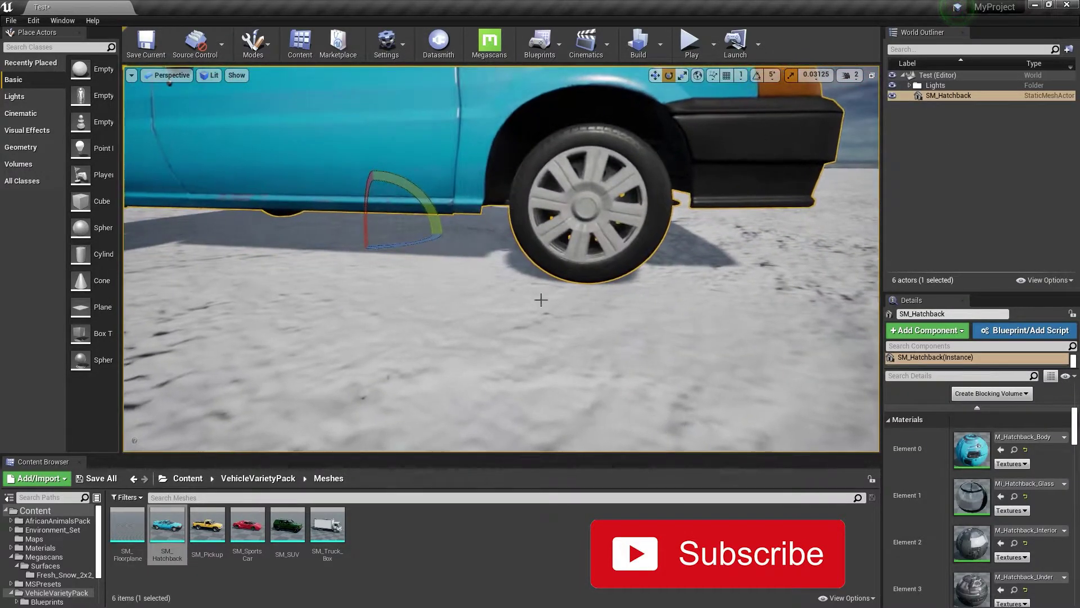
{"action": "left_click_drag", "start_coordinate": [384, 196], "coordinate": [384, 206]}
{"action": "key", "text": "ctrl+z"}
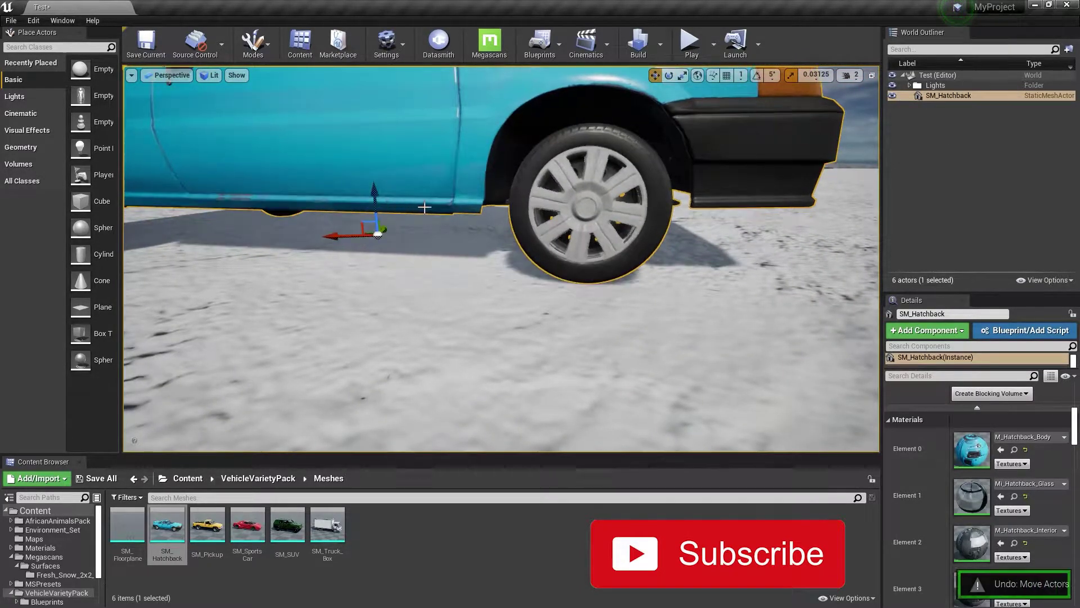
{"action": "right_click_drag", "start_coordinate": [384, 206], "coordinate": [388, 141]}
{"action": "key", "text": "f"}
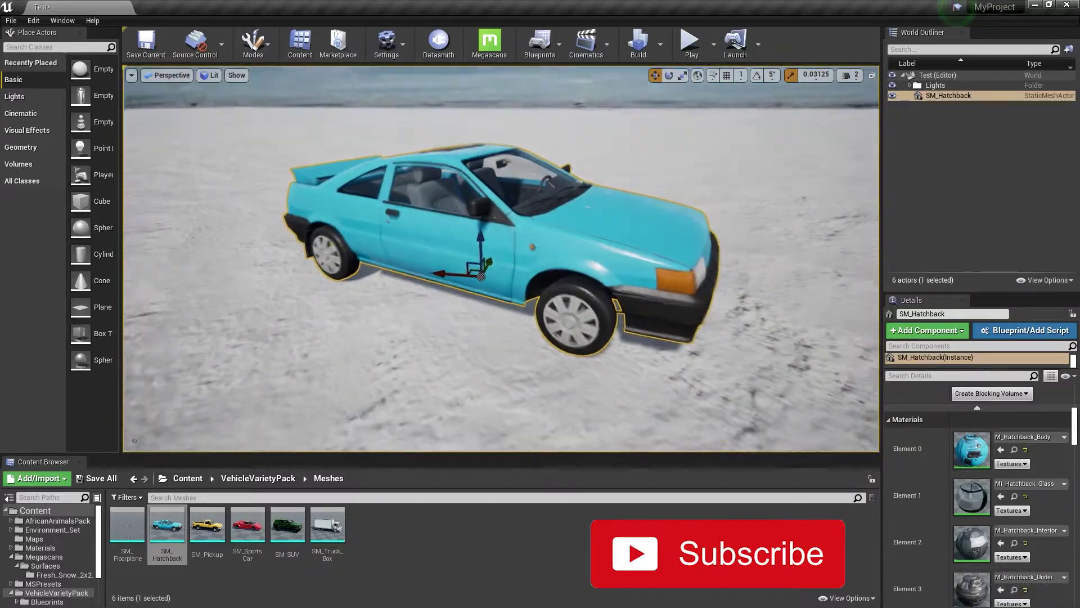
{"action": "mouse_move", "coordinate": [500, 258]}
{"action": "left_mouse_down", "text": "alt"}
{"action": "mouse_move", "coordinate": [427, 242]}
{"action": "mouse_move", "coordinate": [394, 265]}
{"action": "left_mouse_up", "text": "alt"}
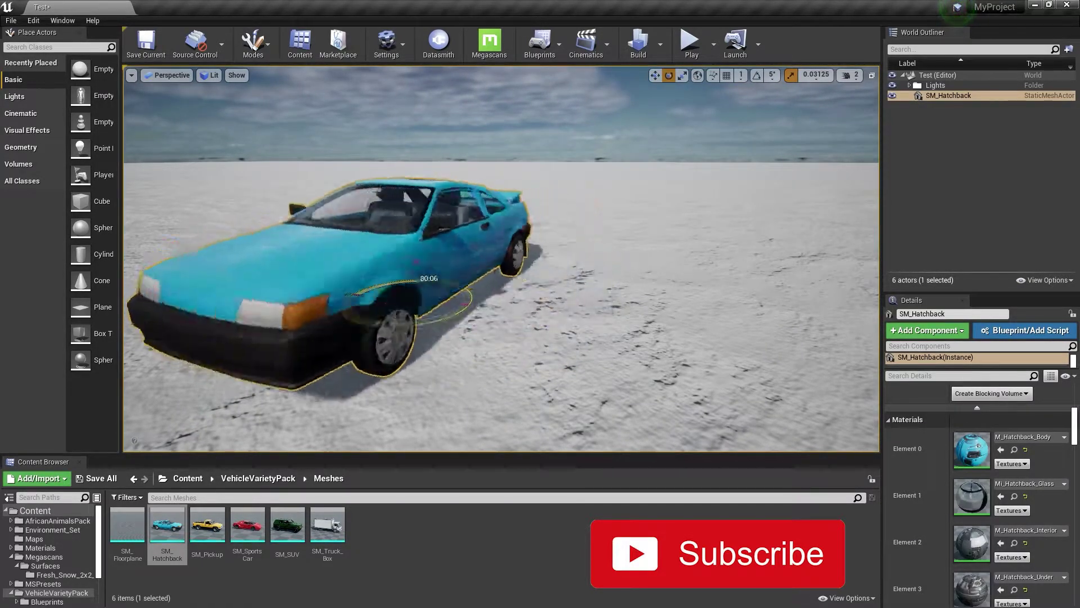
{"action": "left_click_drag", "start_coordinate": [394, 264], "coordinate": [428, 253], "text": "alt"}
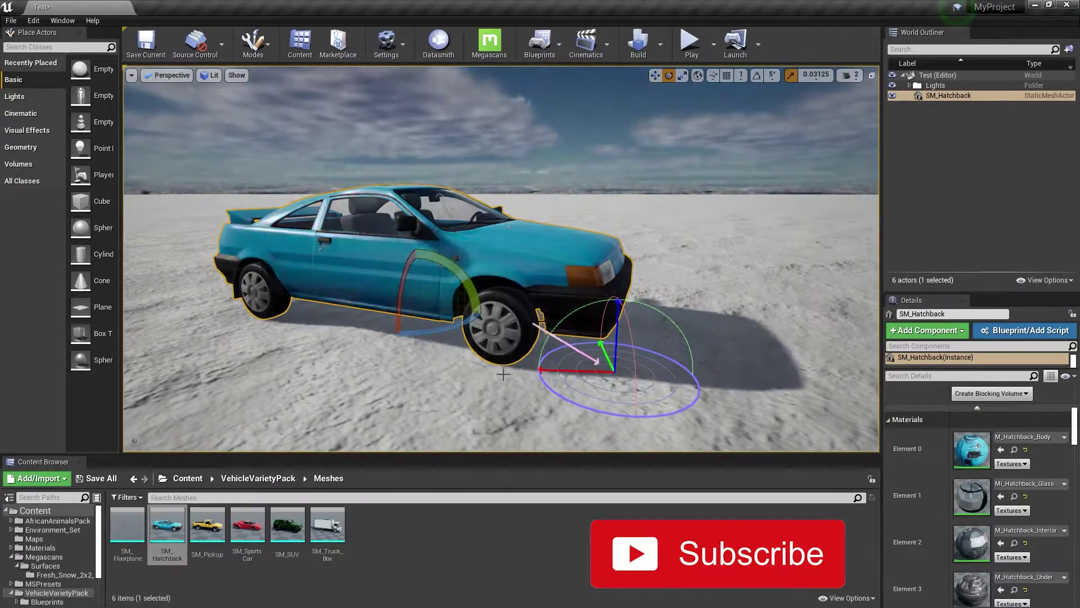
Try several sun angles with Ctrl+L, ending with the sun raised to brighten the scene
{"action": "key", "text": "ctrl+l"}
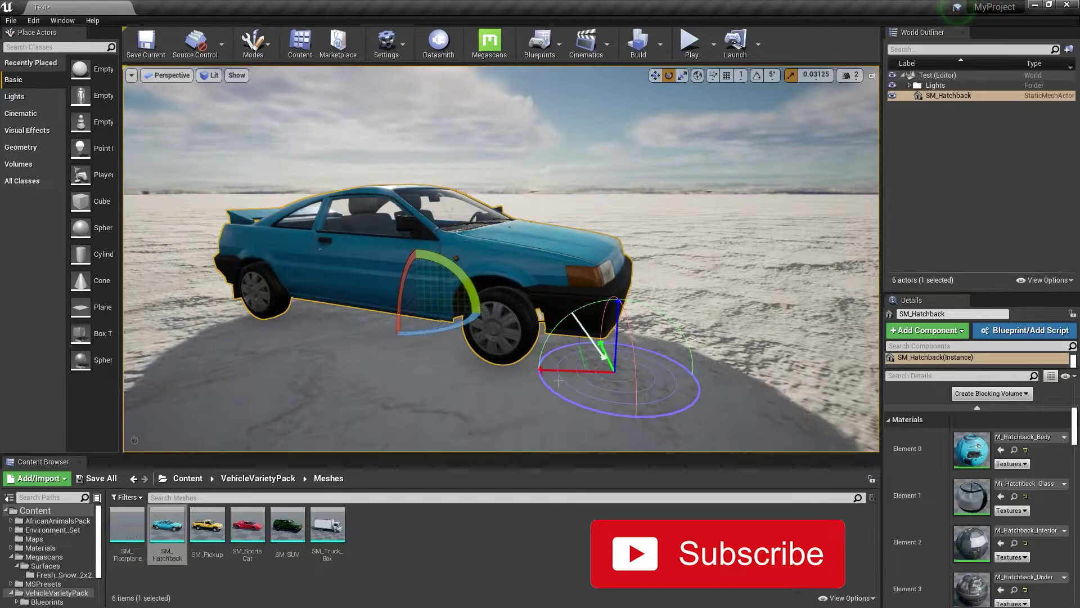
{"action": "key", "text": "ctrl+l"}
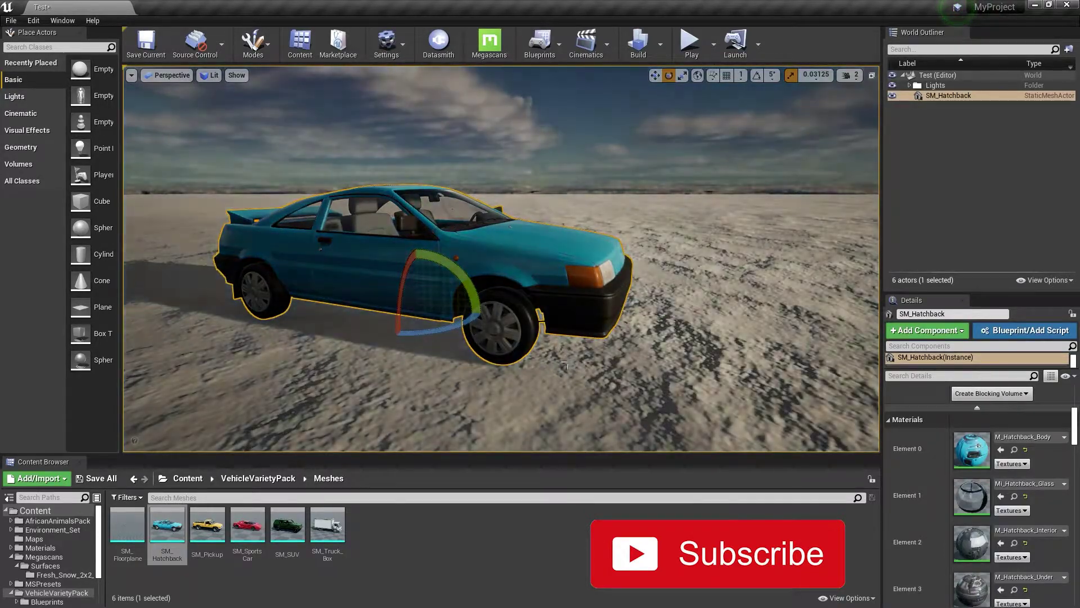
{"action": "key", "text": "ctrl+l"}
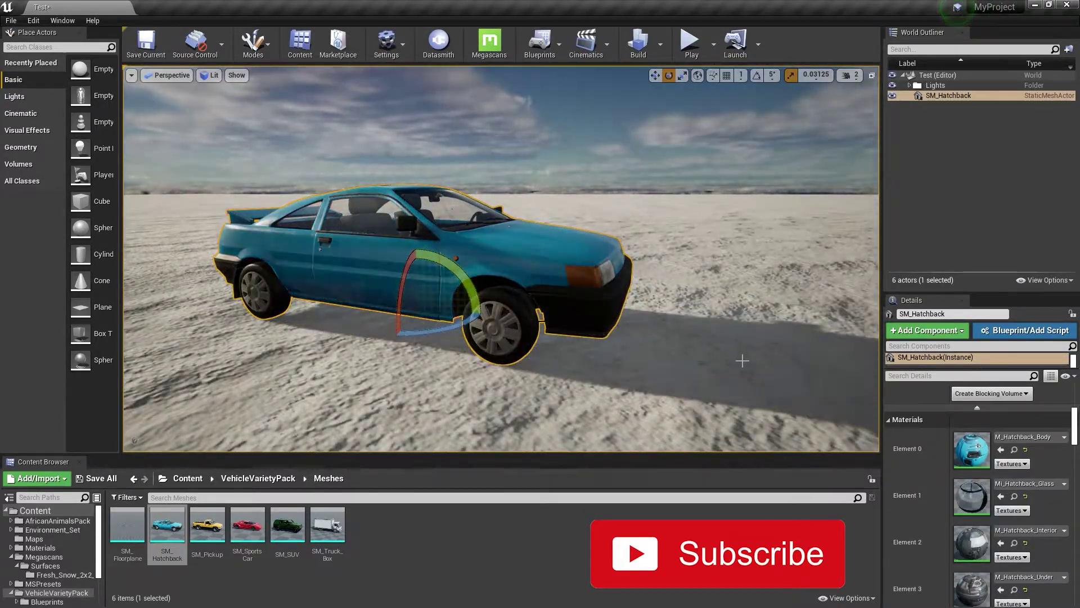
{"action": "key", "text": "ctrl+l"}
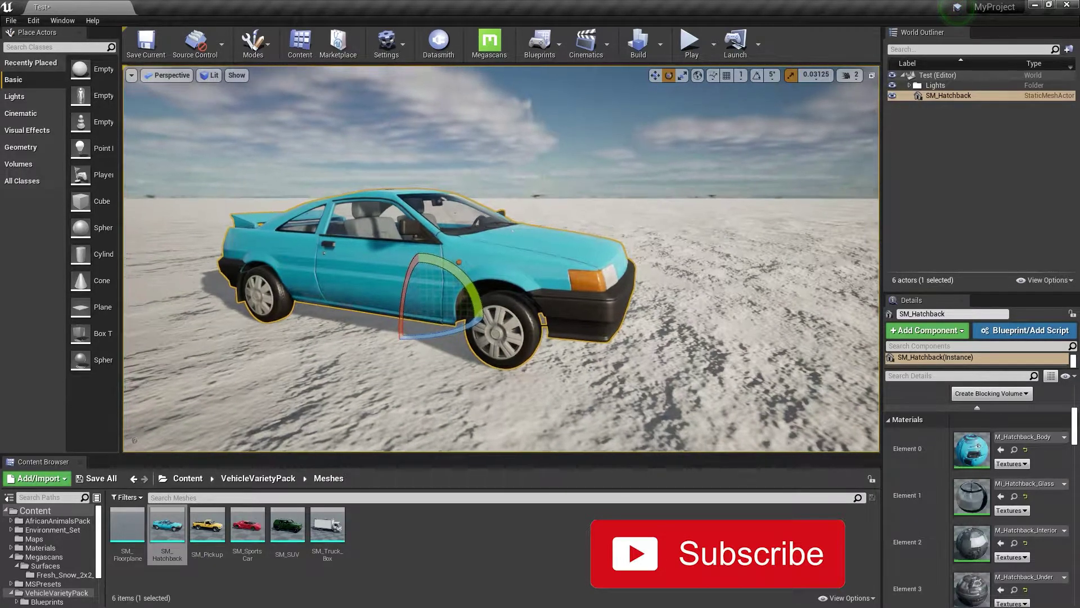
Turn the hatchback toward the camera and view it from a high side angle
{"action": "left_click_drag", "start_coordinate": [419, 335], "coordinate": [570, 352]}
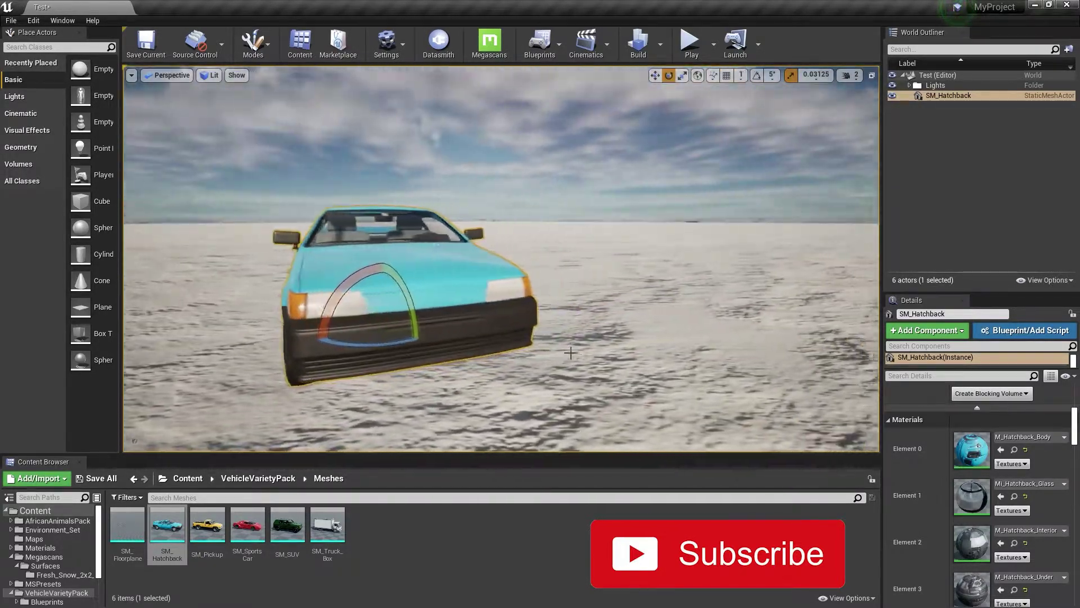
{"action": "left_click", "coordinate": [844, 75]}
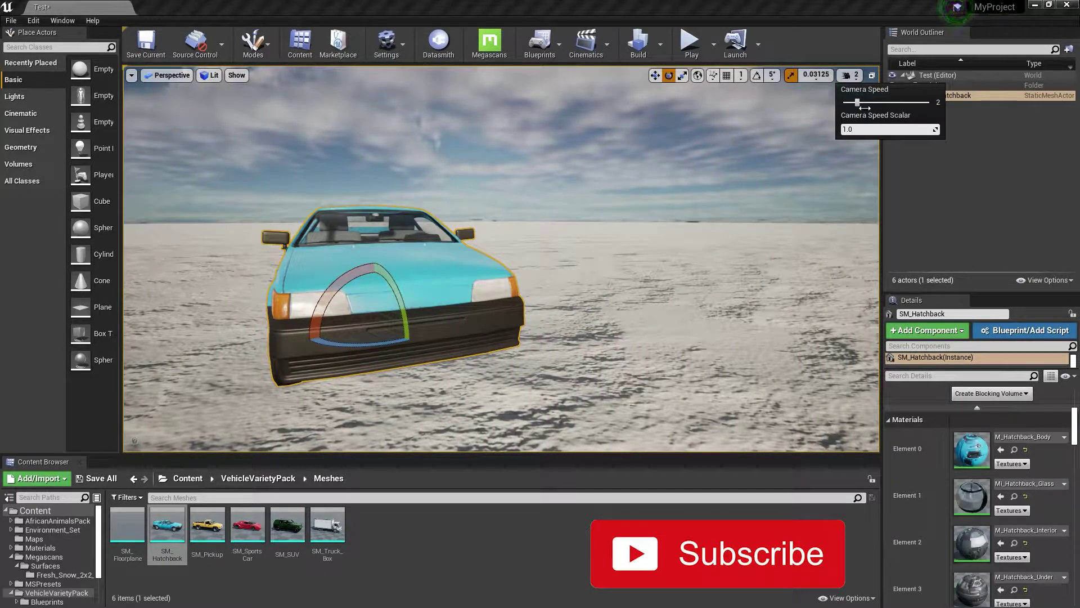
{"action": "right_click_drag", "start_coordinate": [816, 146], "coordinate": [815, 146]}
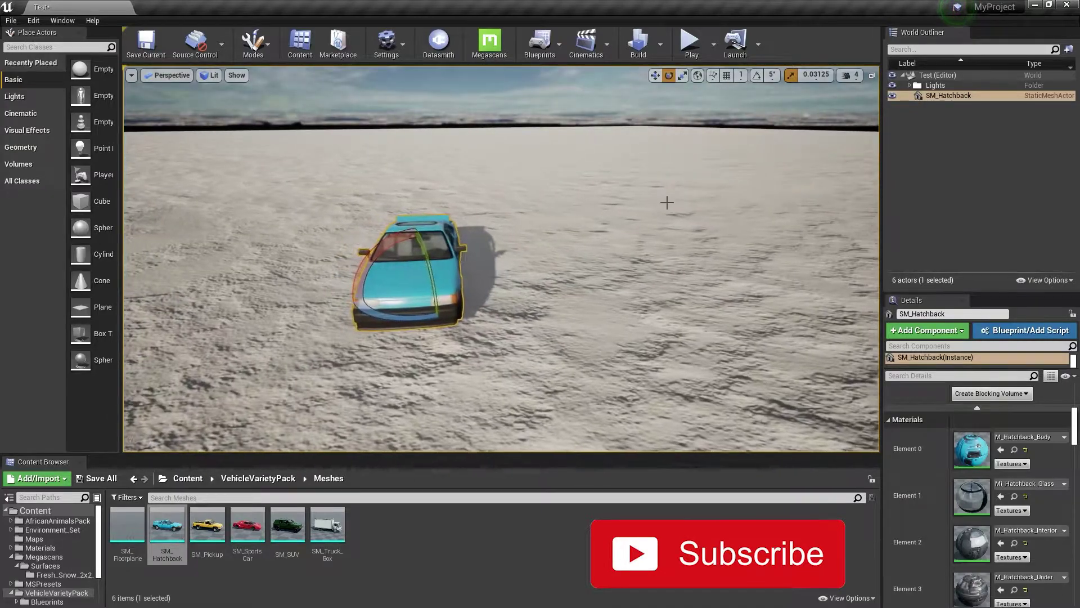
Swing the sun to a sunset angle and place SM_Pickup beside the hatchback
{"action": "key", "text": "ctrl+l"}
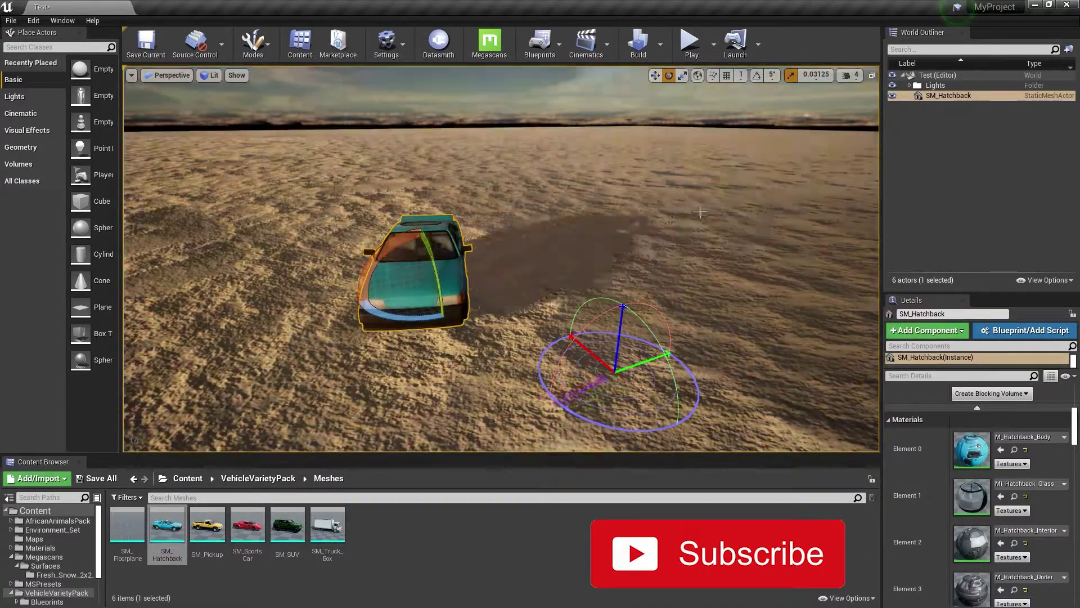
{"action": "key", "text": "ctrl+l"}
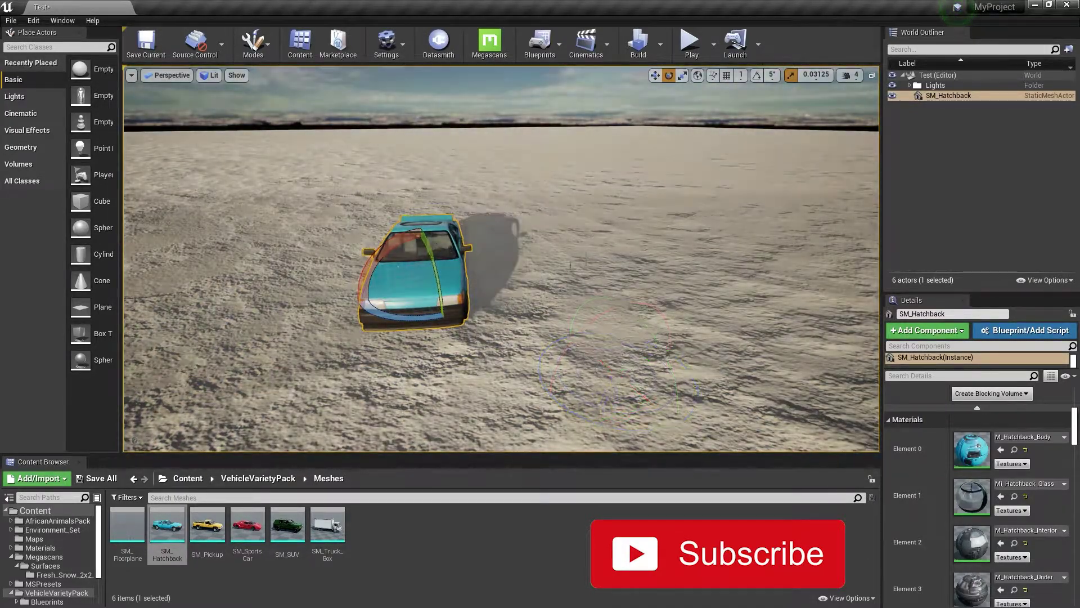
{"action": "right_click_drag", "start_coordinate": [679, 207], "coordinate": [679, 207]}
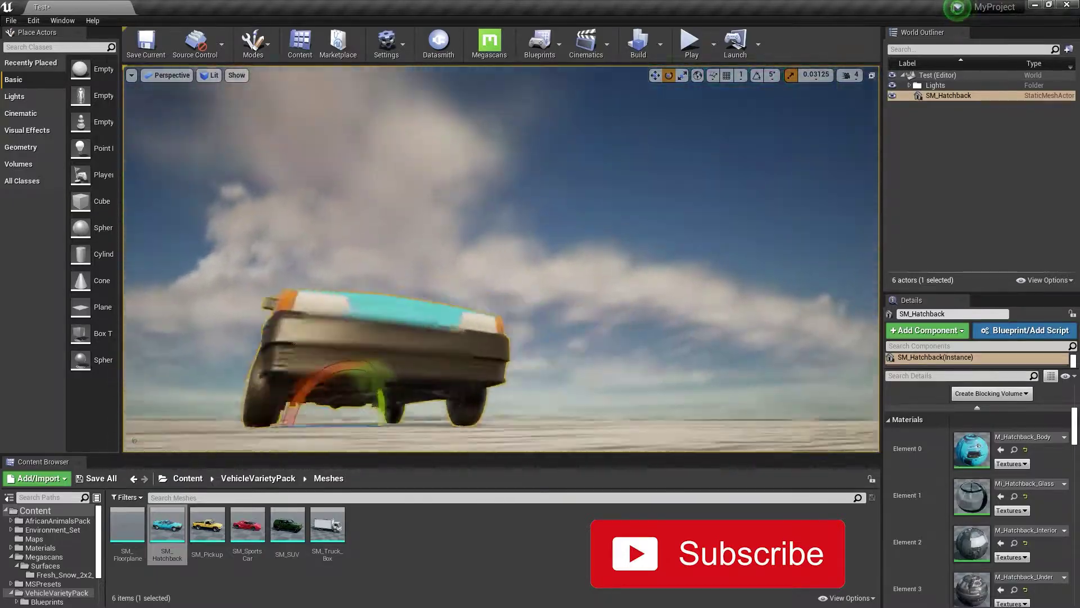
{"action": "right_click_drag", "start_coordinate": [577, 330], "coordinate": [577, 330]}
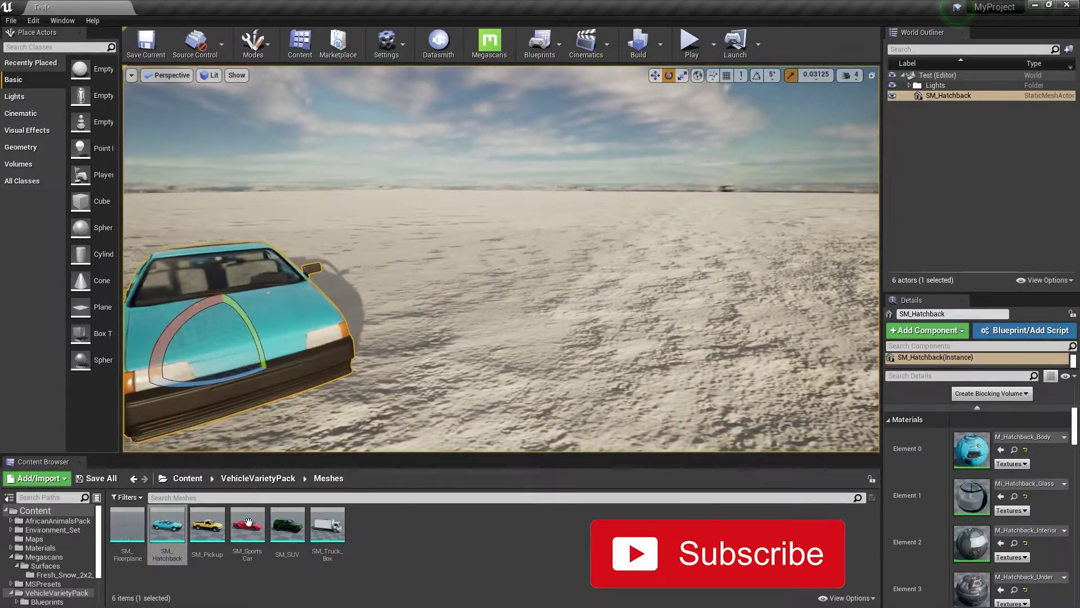
{"action": "left_click_drag", "start_coordinate": [207, 523], "coordinate": [529, 318]}
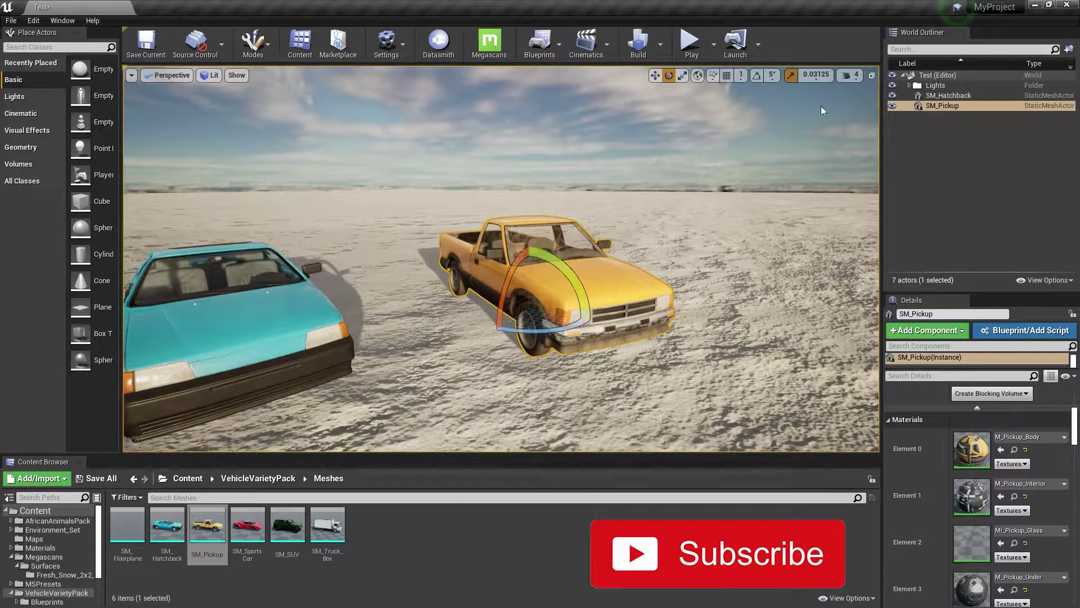
Adjust the camera speed and fly in closer around the pickup and hatchback
{"action": "left_click", "coordinate": [848, 76]}
{"action": "right_click_drag", "start_coordinate": [665, 293], "coordinate": [666, 293]}
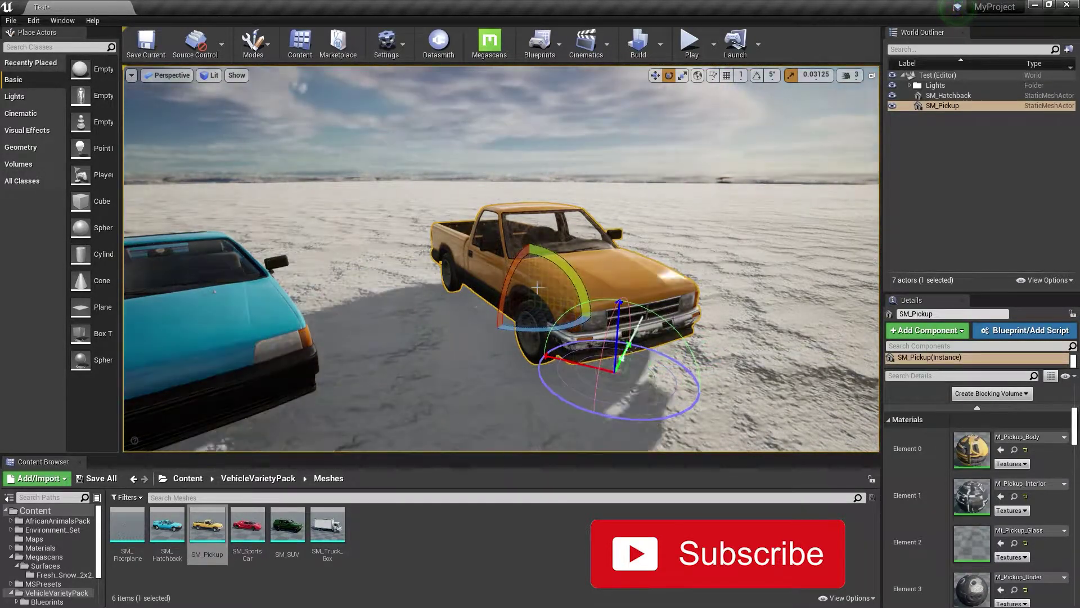
{"action": "right_click_drag", "start_coordinate": [619, 286], "coordinate": [619, 287]}
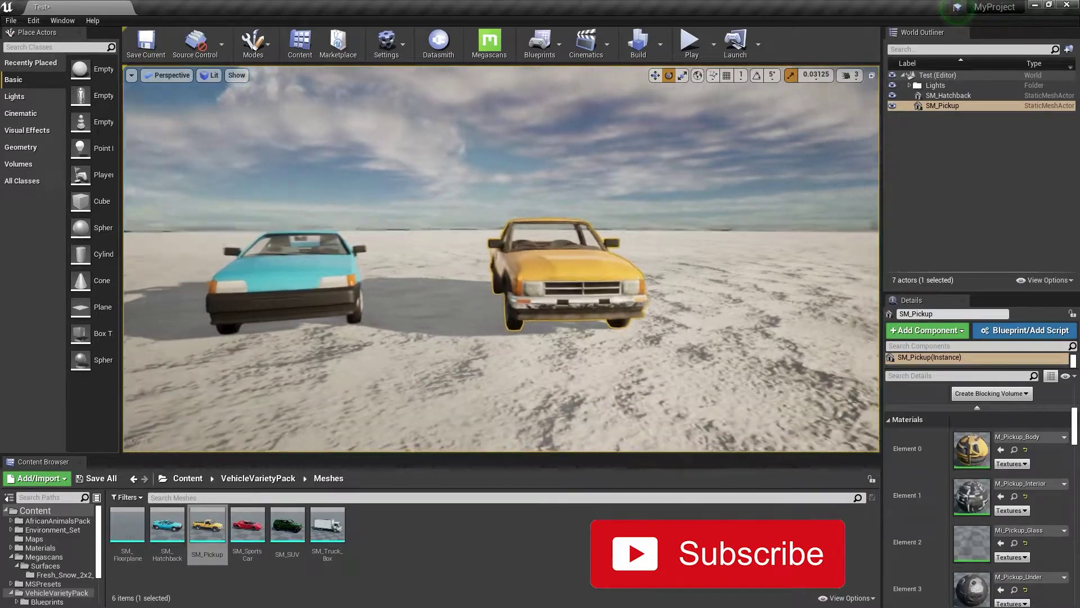
Place SM_SportsCar beside the pickup and select it
{"action": "left_click_drag", "start_coordinate": [248, 524], "coordinate": [656, 314]}
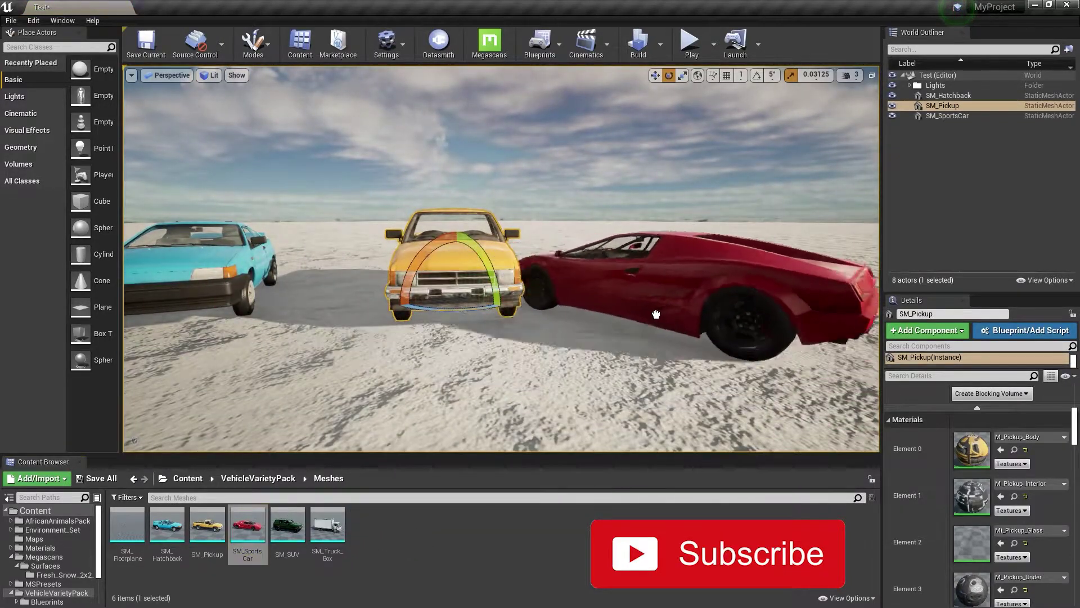
{"action": "left_click", "coordinate": [696, 308]}
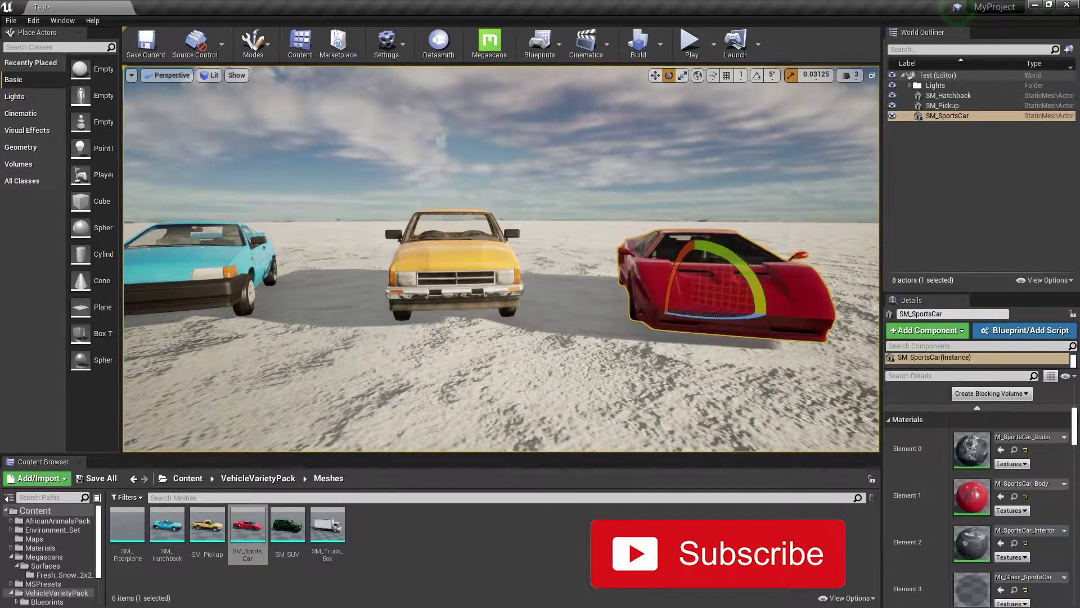
{"action": "right_click_drag", "start_coordinate": [696, 308], "coordinate": [696, 308]}
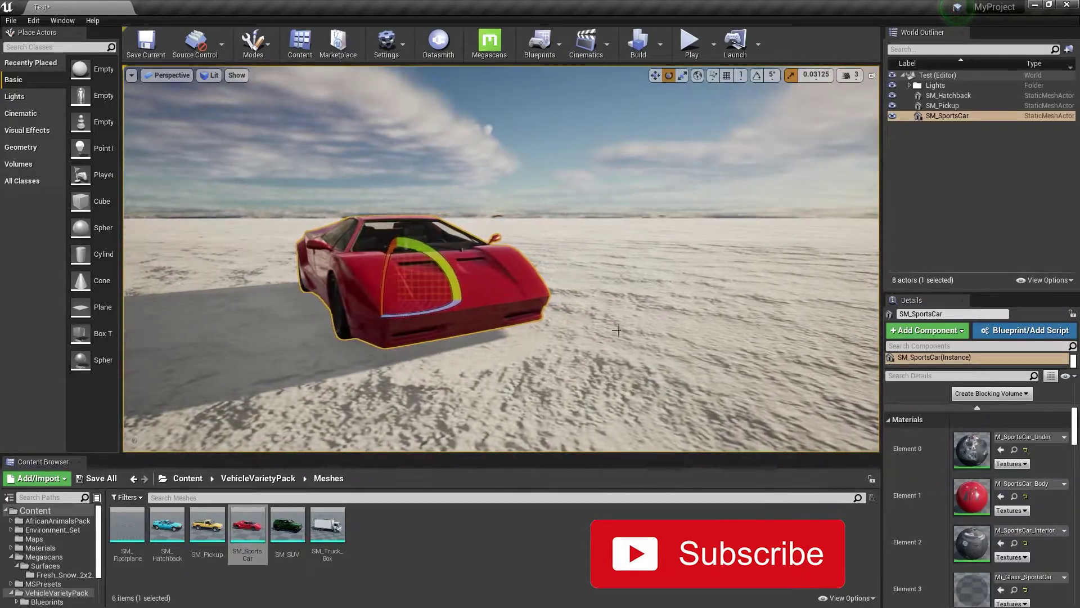
Shift the sun's shadows, orbit to a front-quarter view, and place SM_SUV beside the red car
{"action": "key", "text": "ctrl+l"}
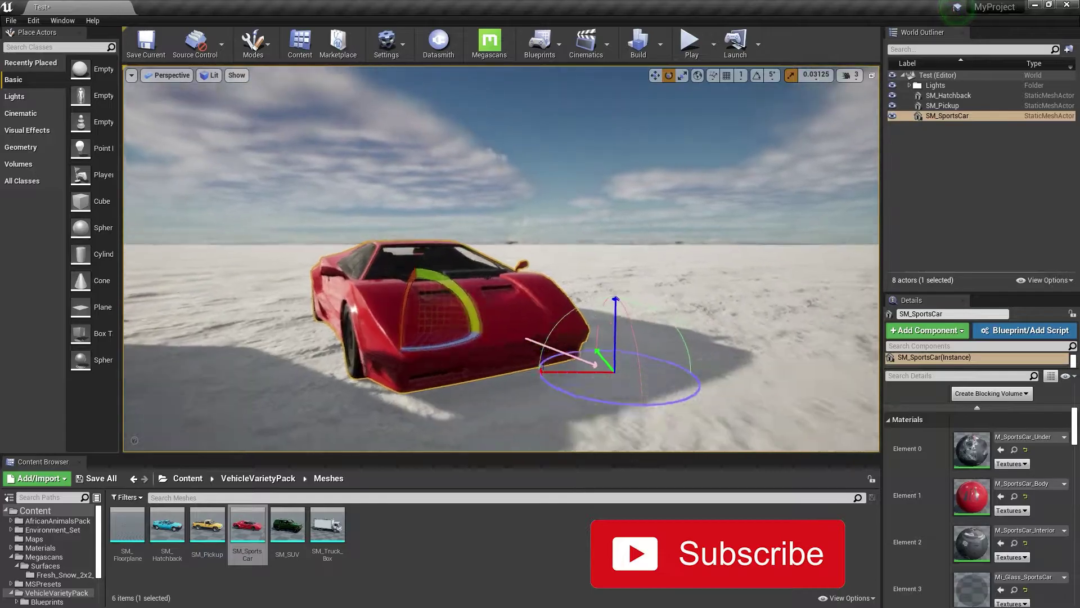
{"action": "right_click_drag", "start_coordinate": [500, 259], "coordinate": [501, 259]}
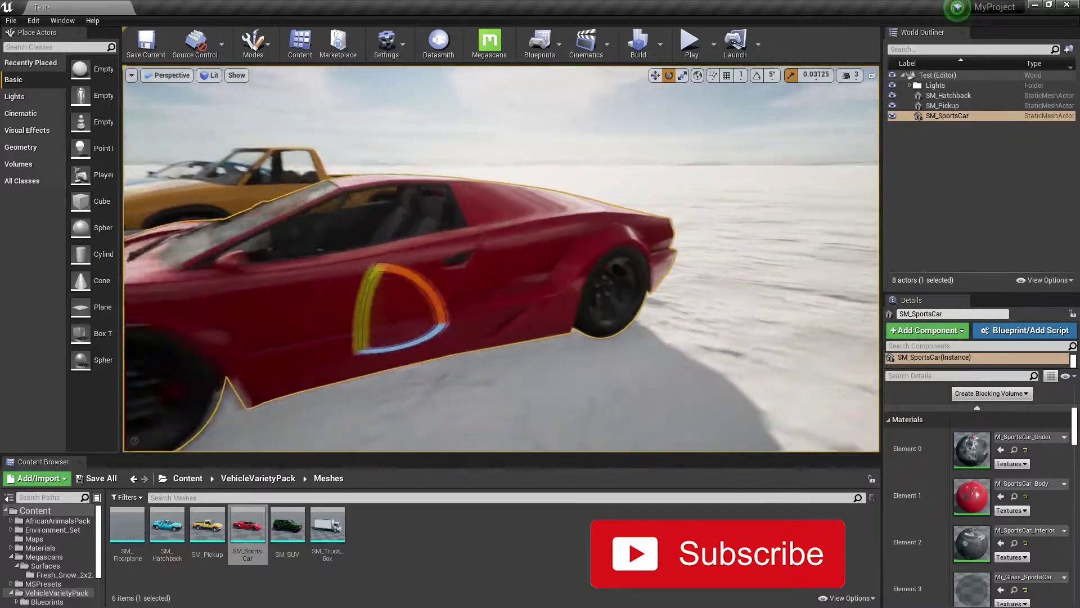
{"action": "left_click_drag", "start_coordinate": [500, 259], "coordinate": [501, 259], "text": "alt"}
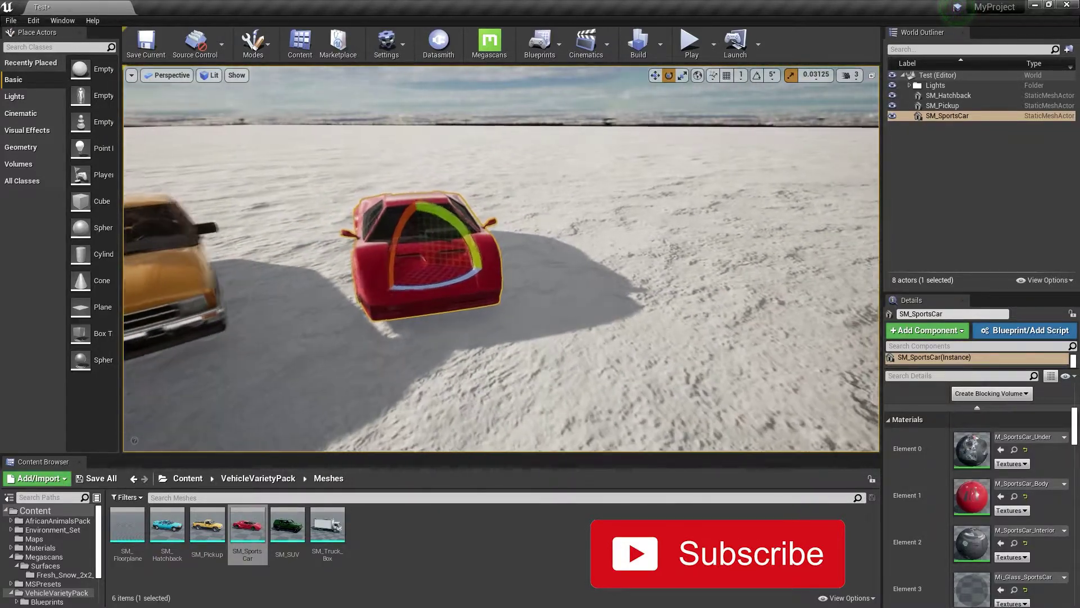
{"action": "left_click_drag", "start_coordinate": [288, 524], "coordinate": [718, 293]}
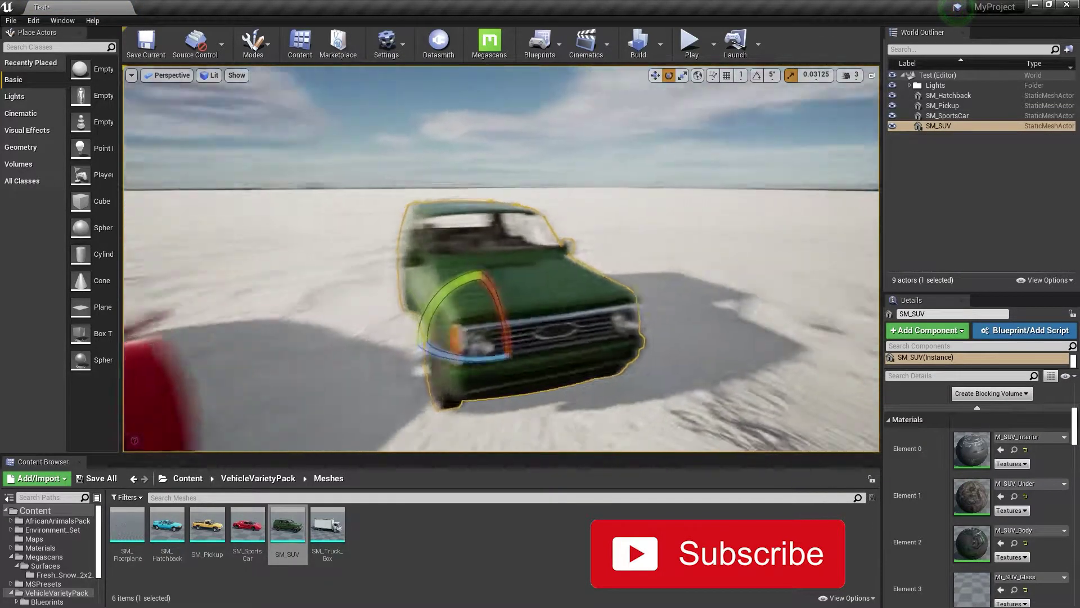
{"action": "left_click", "coordinate": [699, 325]}
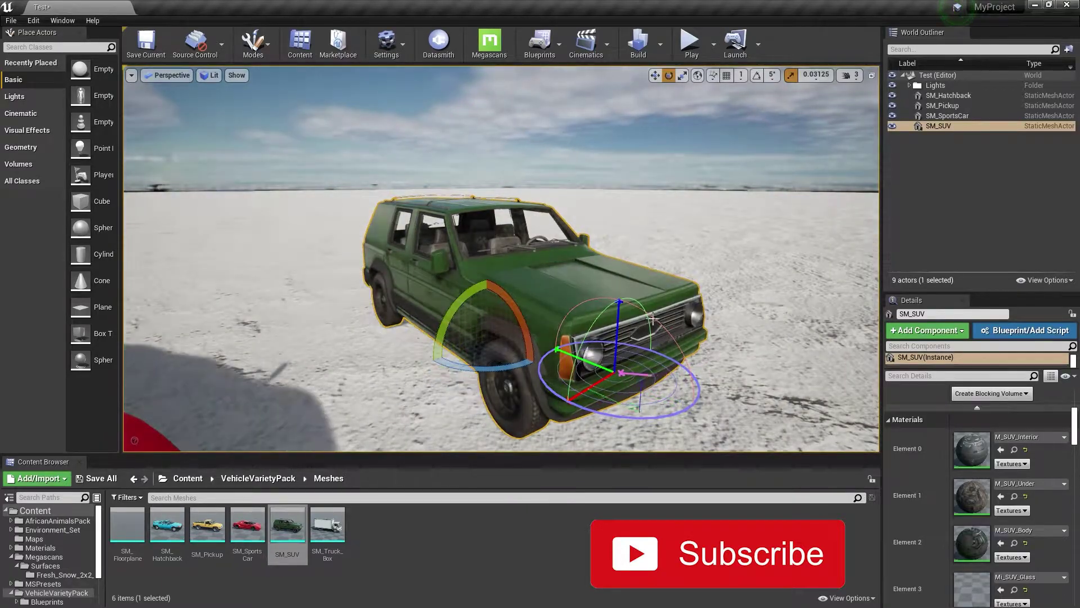
{"action": "scroll", "coordinate": [640, 329], "scroll_direction": "up", "scroll_amount": 2}
{"action": "scroll", "coordinate": [640, 329], "scroll_direction": "up", "scroll_amount": 5}
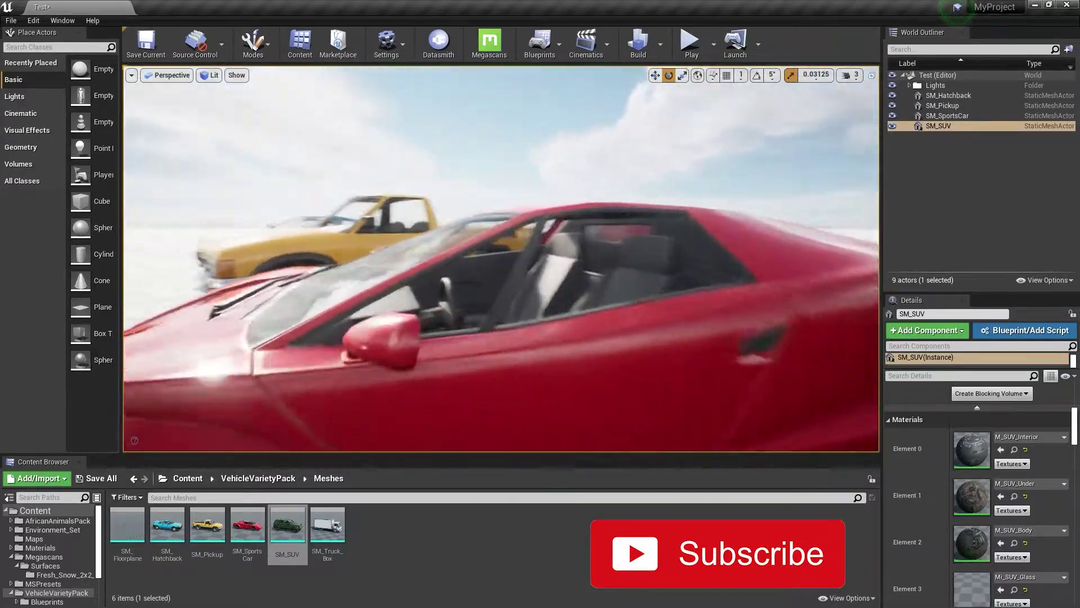
{"action": "scroll", "coordinate": [501, 258], "scroll_direction": "down", "scroll_amount": 3}
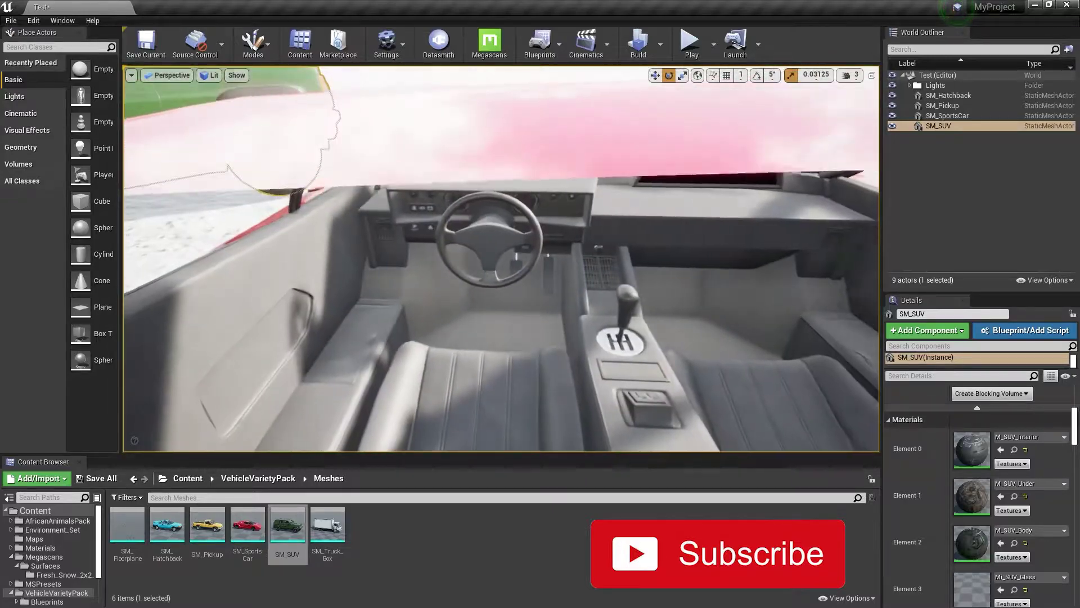
{"action": "mouse_move", "coordinate": [501, 257]}
{"action": "right_mouse_down"}
{"action": "mouse_move", "coordinate": [703, 264]}
{"action": "mouse_move", "coordinate": [501, 258]}
{"action": "mouse_move", "coordinate": [675, 258]}
{"action": "mouse_move", "coordinate": [501, 259]}
{"action": "mouse_move", "coordinate": [647, 259]}
{"action": "mouse_move", "coordinate": [501, 259]}
{"action": "mouse_move", "coordinate": [521, 471]}
{"action": "right_mouse_up"}
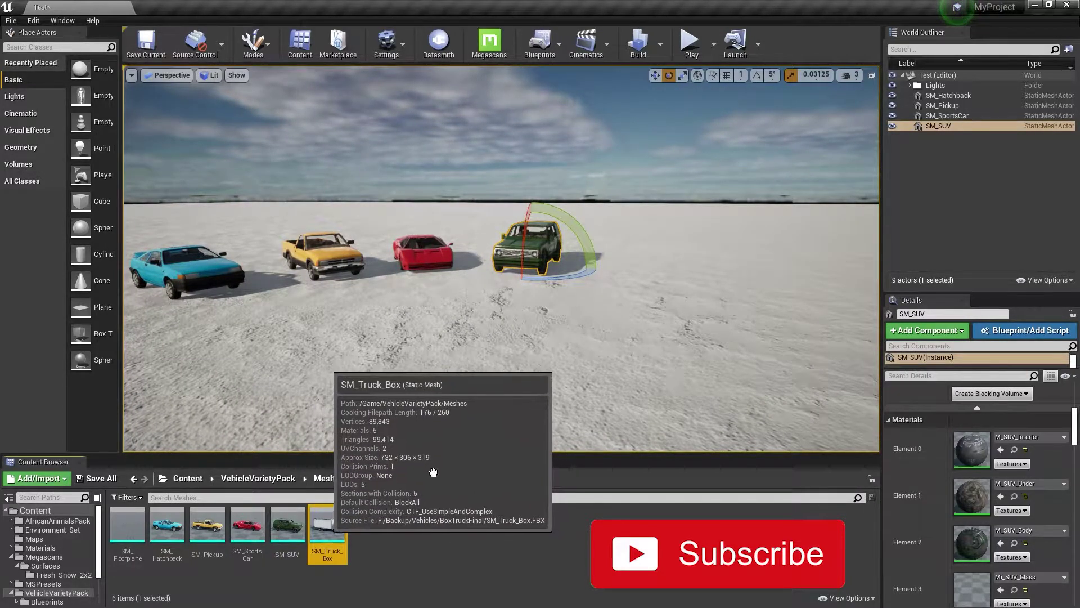
Drop SM_Truck_Box beside the SUV and lower the sun to a warm sunset angle
{"action": "left_click_drag", "start_coordinate": [327, 526], "coordinate": [716, 327]}
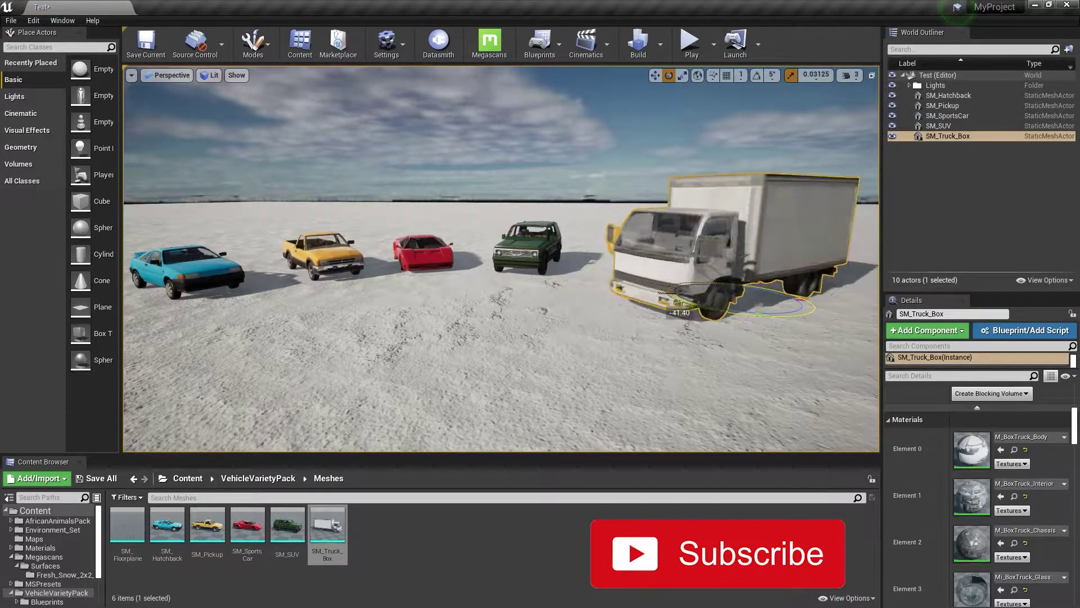
{"action": "right_click_drag", "start_coordinate": [712, 332], "coordinate": [429, 333]}
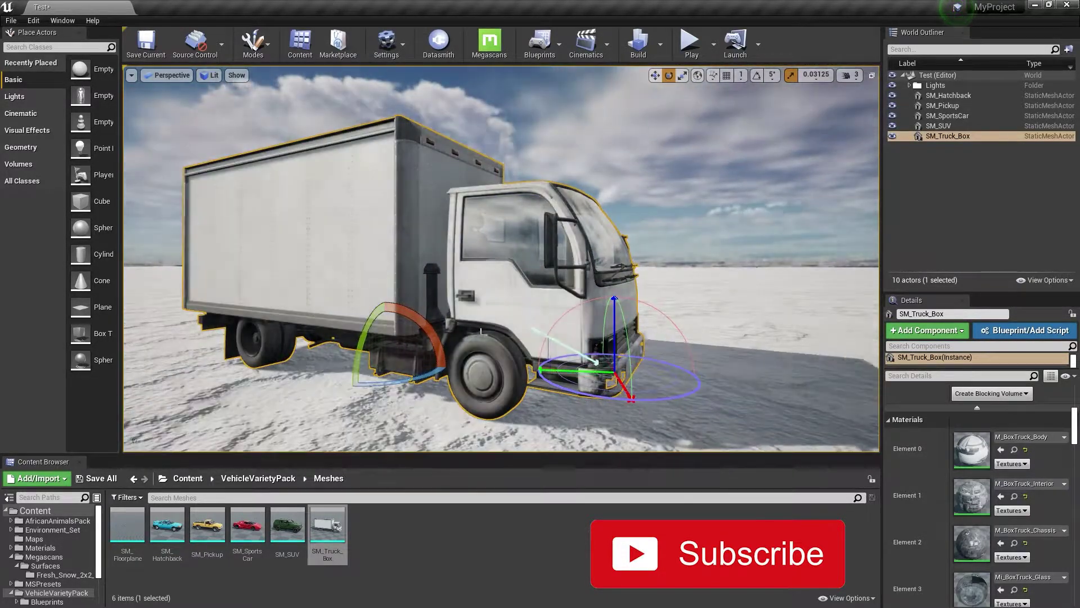
{"action": "key", "text": "ctrl+l"}
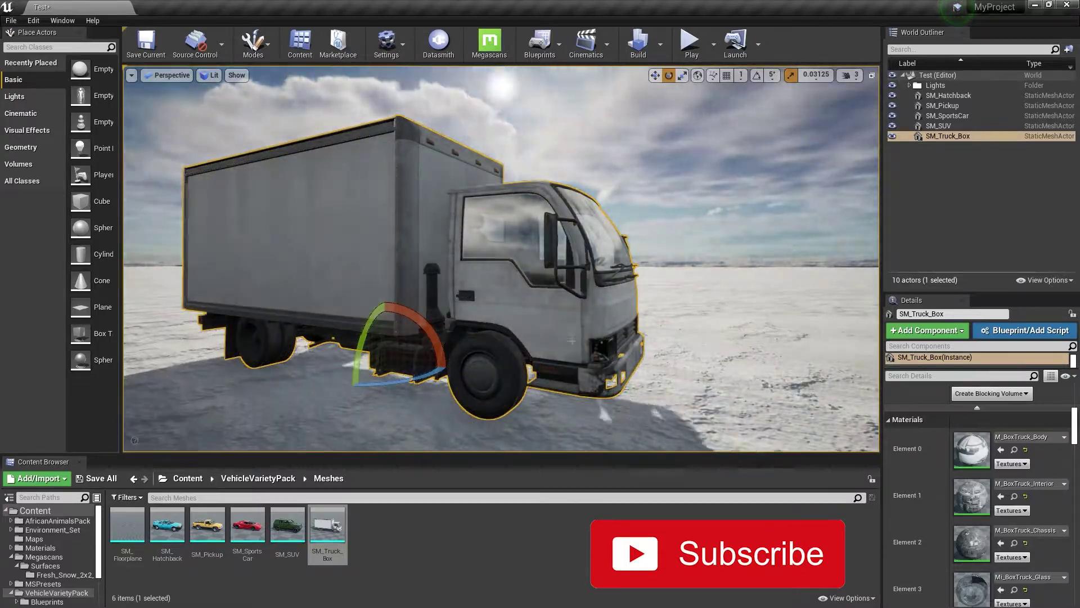
{"action": "key", "text": "ctrl+l"}
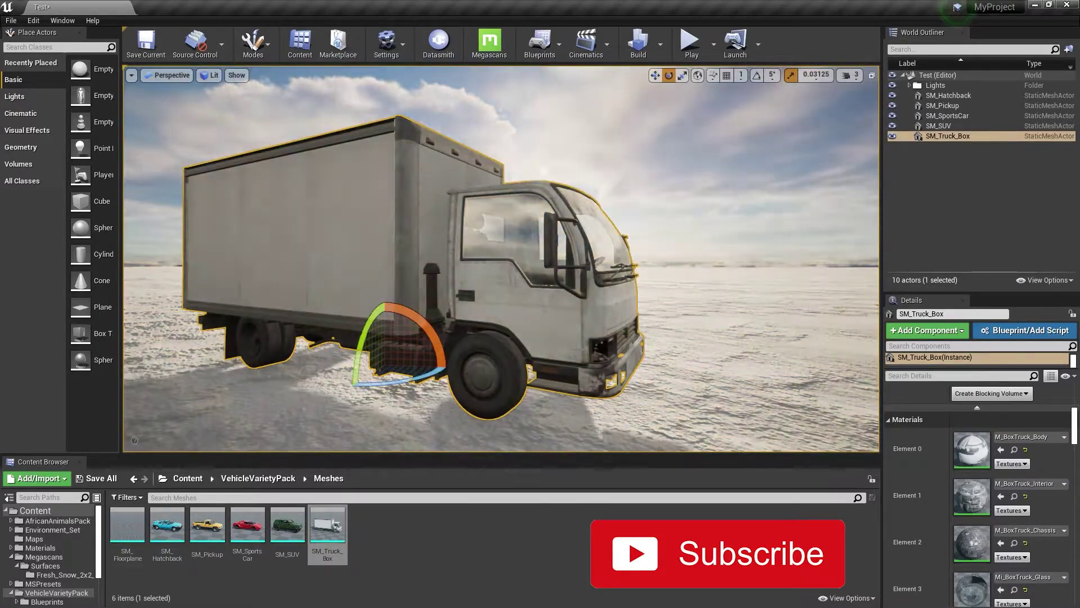
{"action": "key", "text": "ctrl+l"}
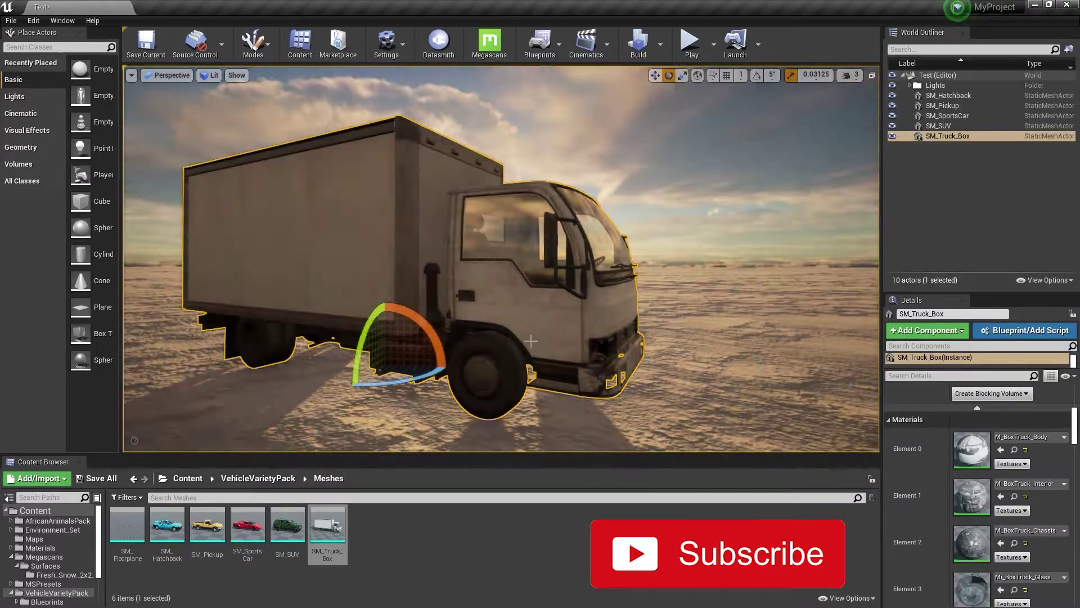
{"action": "mouse_move", "coordinate": [571, 354]}
{"action": "right_mouse_down"}
{"action": "mouse_move", "coordinate": [461, 356]}
{"action": "mouse_move", "coordinate": [506, 355]}
{"action": "right_mouse_up"}
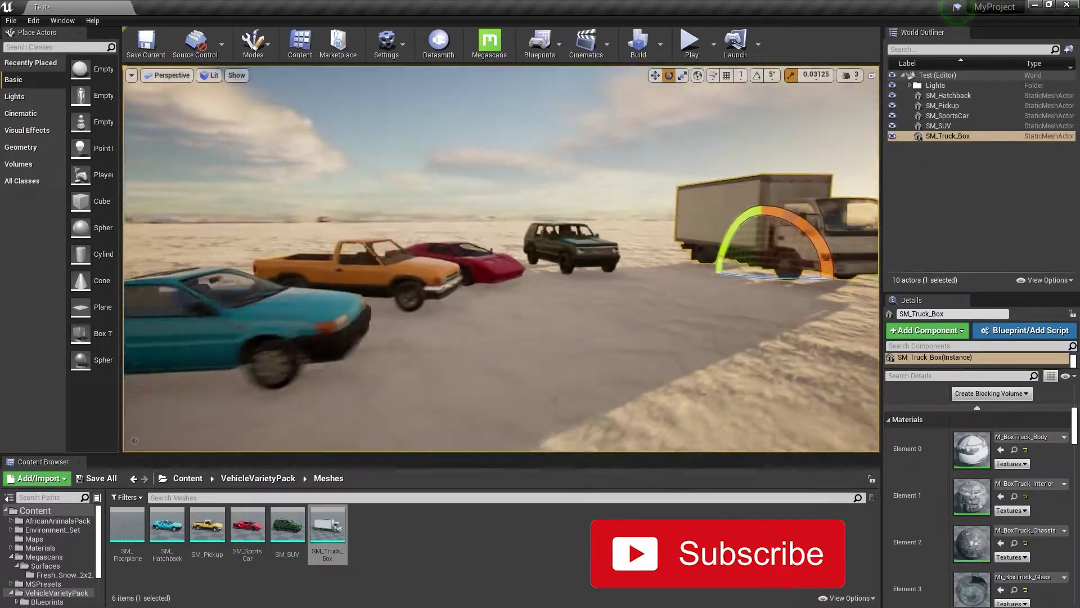
Move the box truck just right of the SUV, slightly further back
{"action": "left_click_drag", "start_coordinate": [575, 280], "coordinate": [450, 250]}
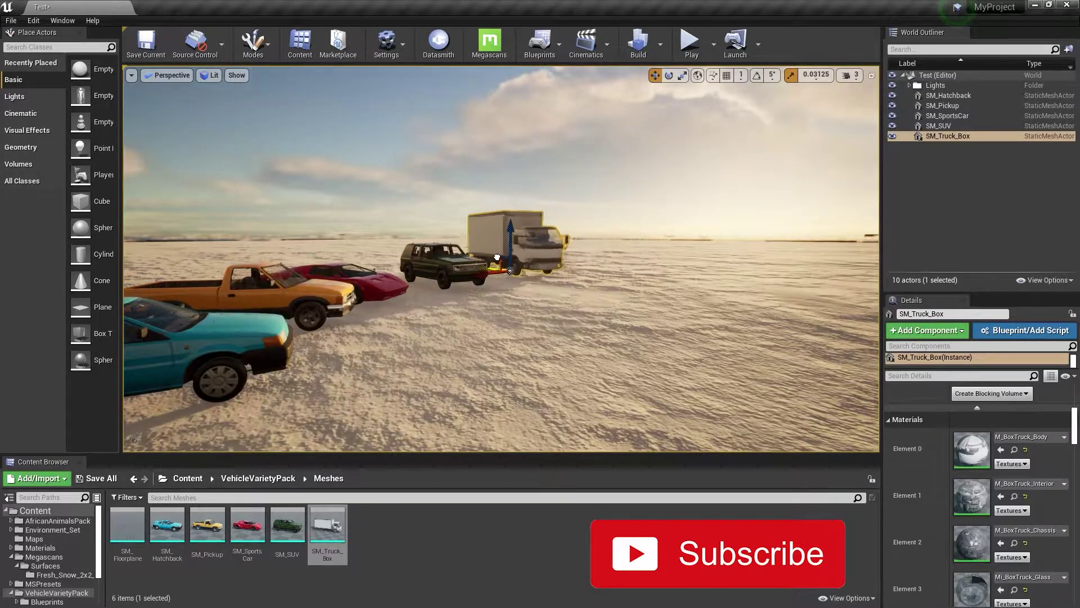
{"action": "right_click_drag", "start_coordinate": [561, 277], "coordinate": [554, 278]}
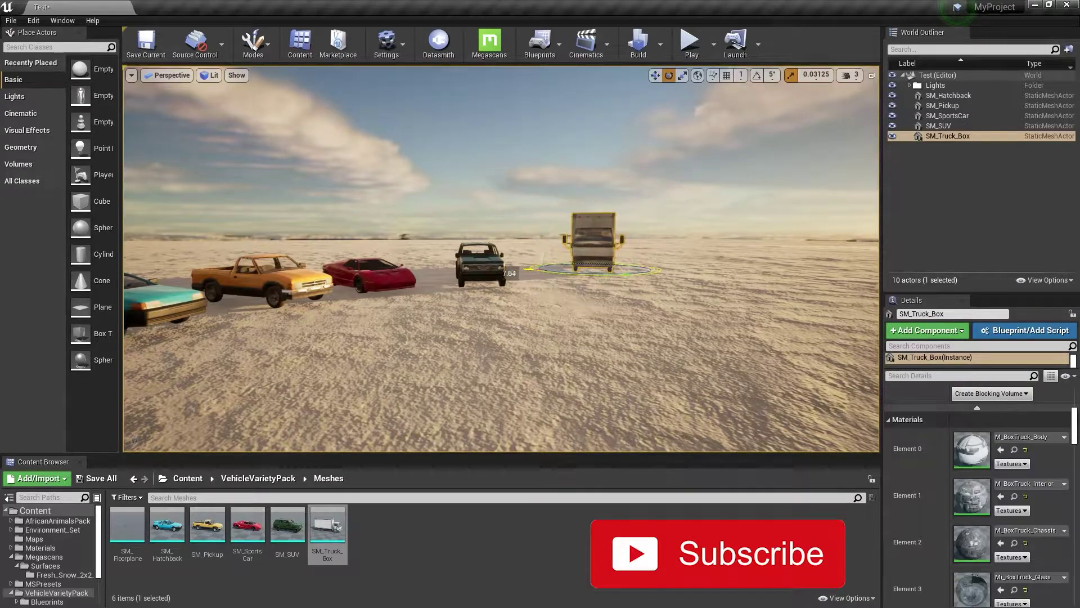
{"action": "key", "text": "w"}
Fly around the truck, SUV and sports car to check the row's placement
{"action": "right_click_drag", "start_coordinate": [510, 273], "coordinate": [495, 287]}
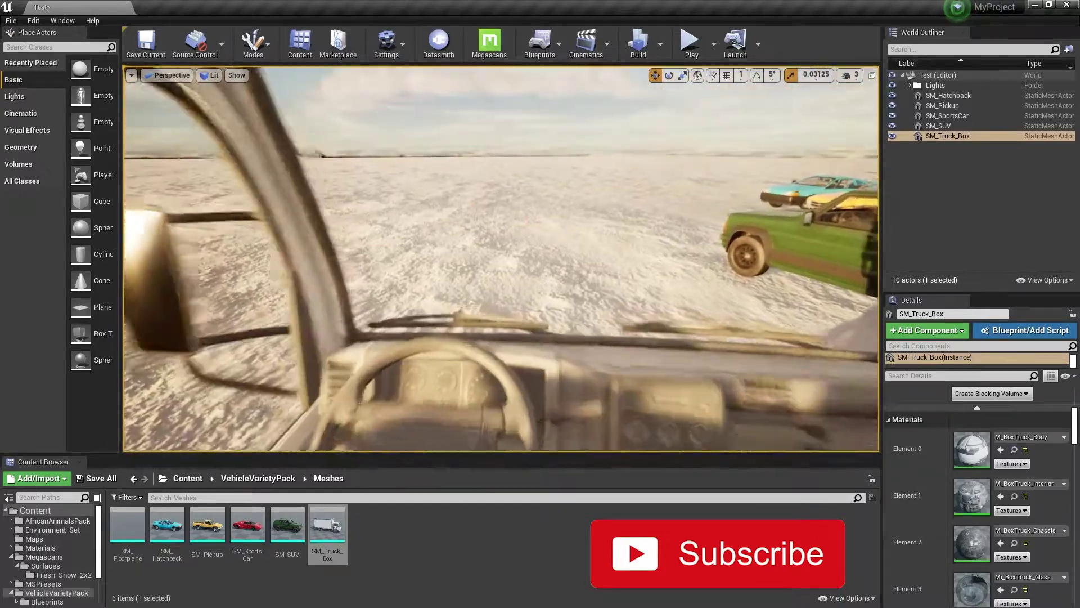
{"action": "right_click_drag", "start_coordinate": [495, 286], "coordinate": [495, 276]}
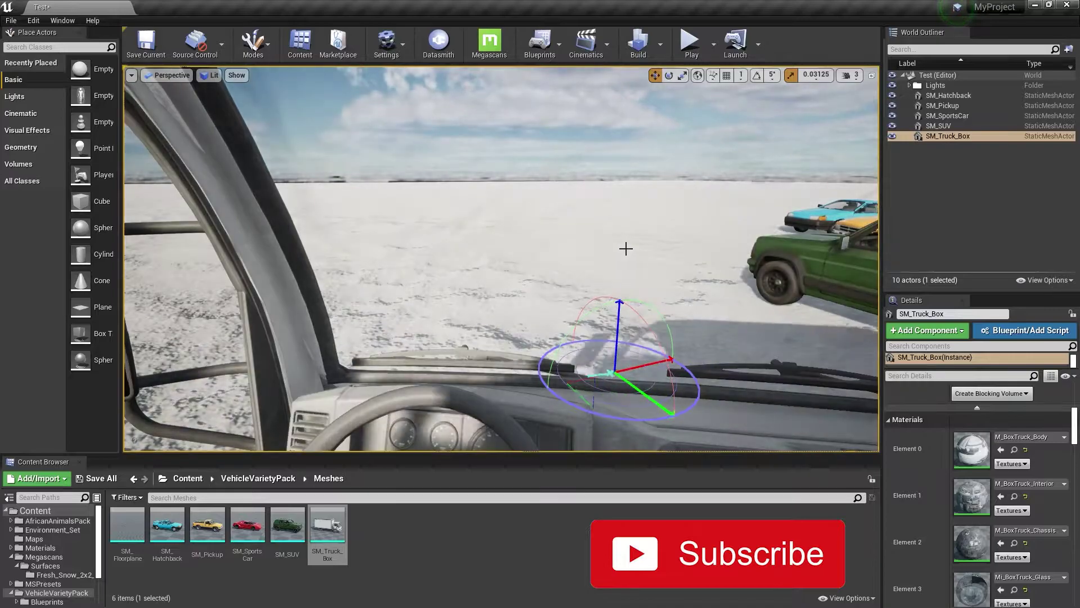
{"action": "right_click_drag", "start_coordinate": [629, 248], "coordinate": [664, 247]}
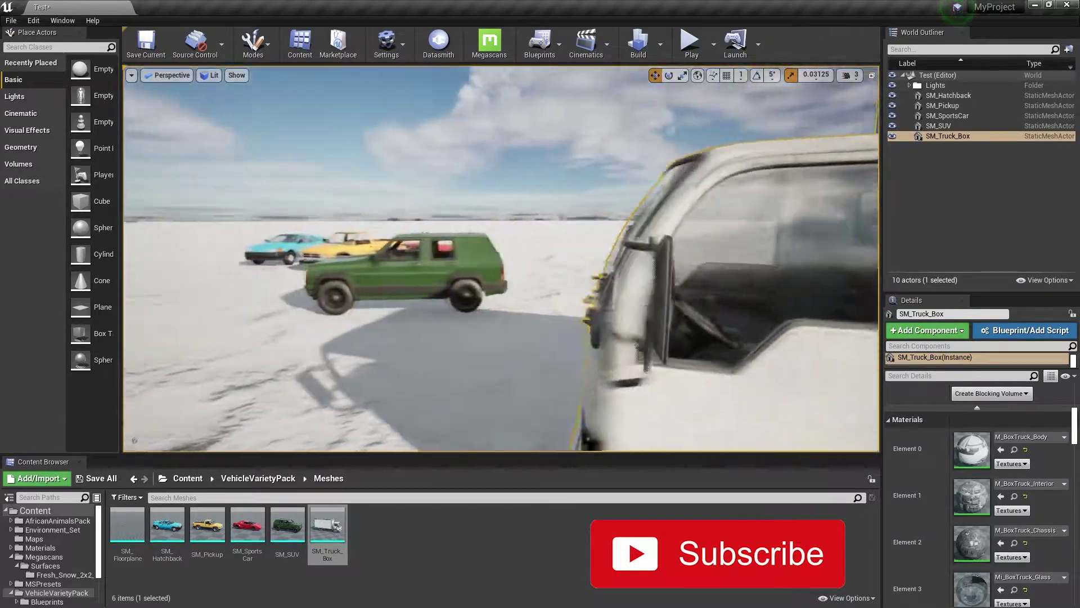
{"action": "right_click_drag", "start_coordinate": [726, 276], "coordinate": [727, 277]}
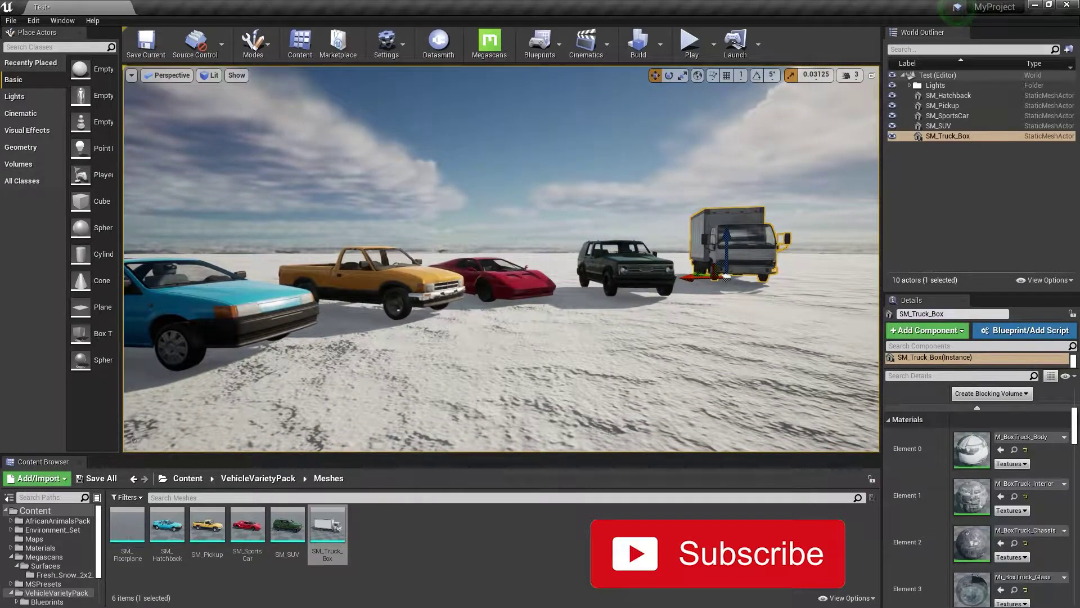
{"action": "mouse_move", "coordinate": [733, 280]}
{"action": "right_mouse_down"}
{"action": "mouse_move", "coordinate": [698, 246]}
{"action": "mouse_move", "coordinate": [652, 258]}
{"action": "right_mouse_up"}
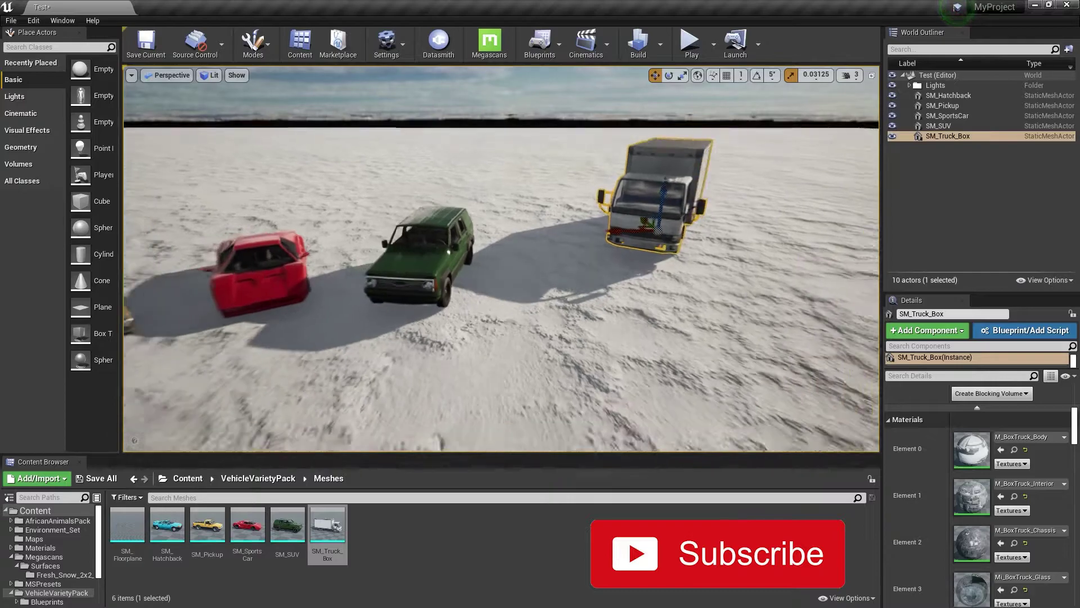
Move the box truck behind the pickup and sports car
{"action": "left_click_drag", "start_coordinate": [651, 258], "coordinate": [260, 159]}
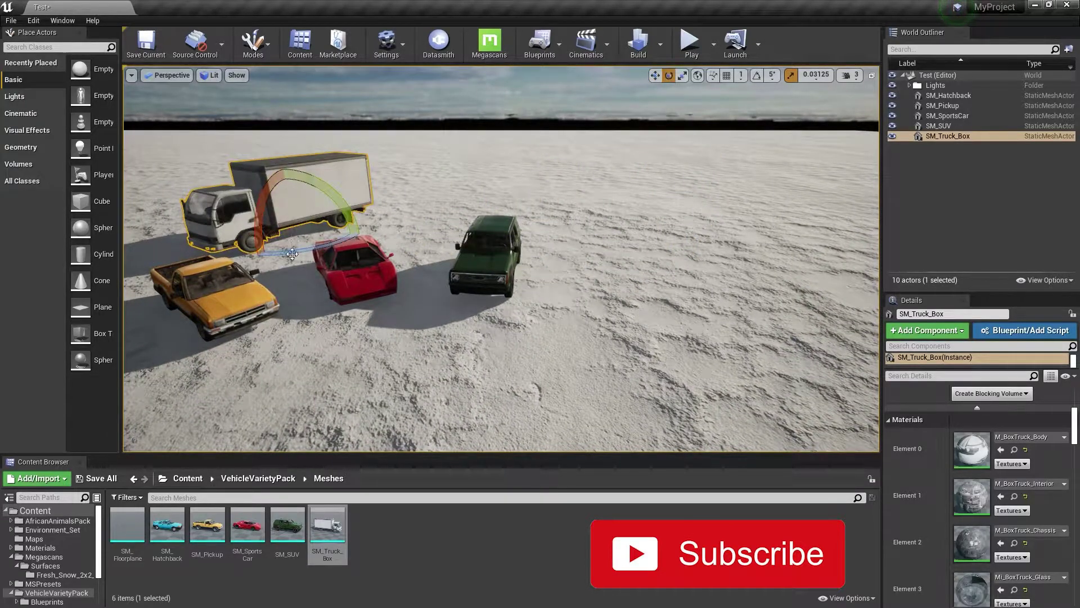
{"action": "left_click", "coordinate": [382, 301]}
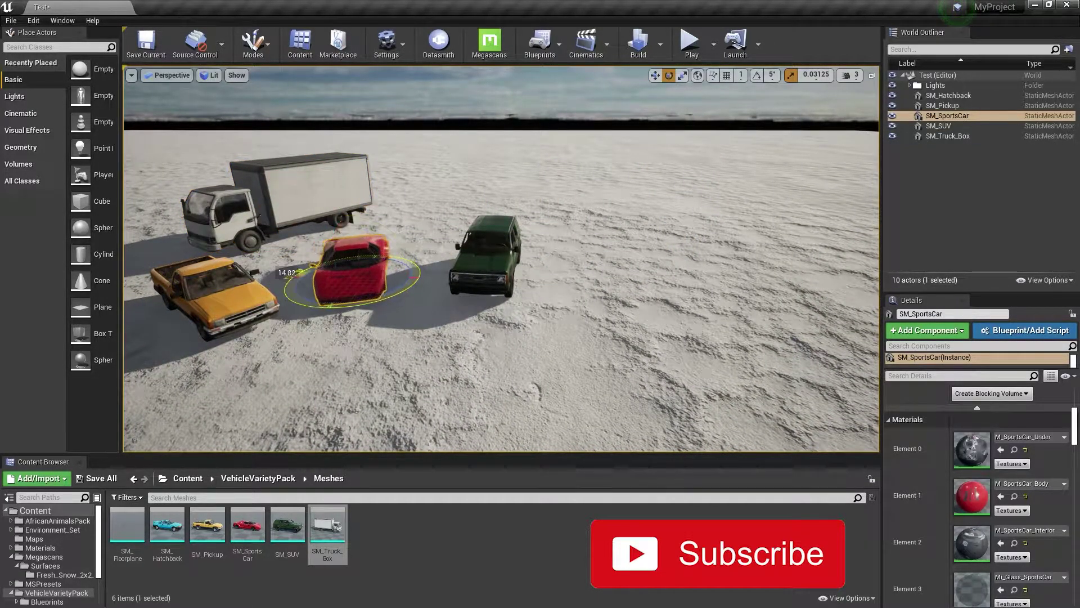
{"action": "right_click_drag", "start_coordinate": [298, 271], "coordinate": [255, 353]}
Move the blue hatchback up beside the pickup
{"action": "left_click", "coordinate": [255, 353]}
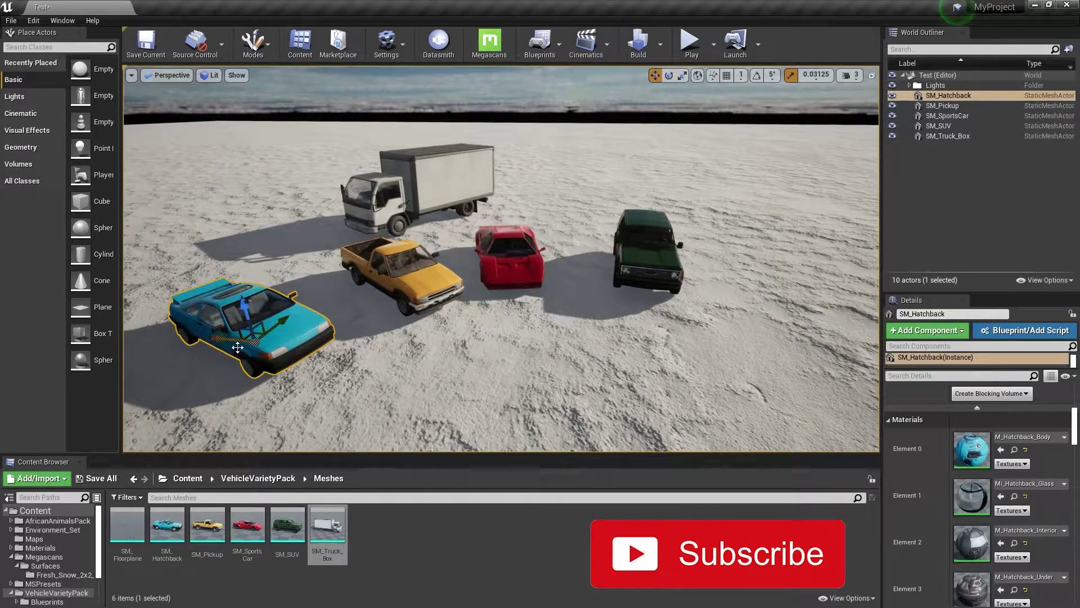
{"action": "left_click_drag", "start_coordinate": [269, 329], "coordinate": [314, 274]}
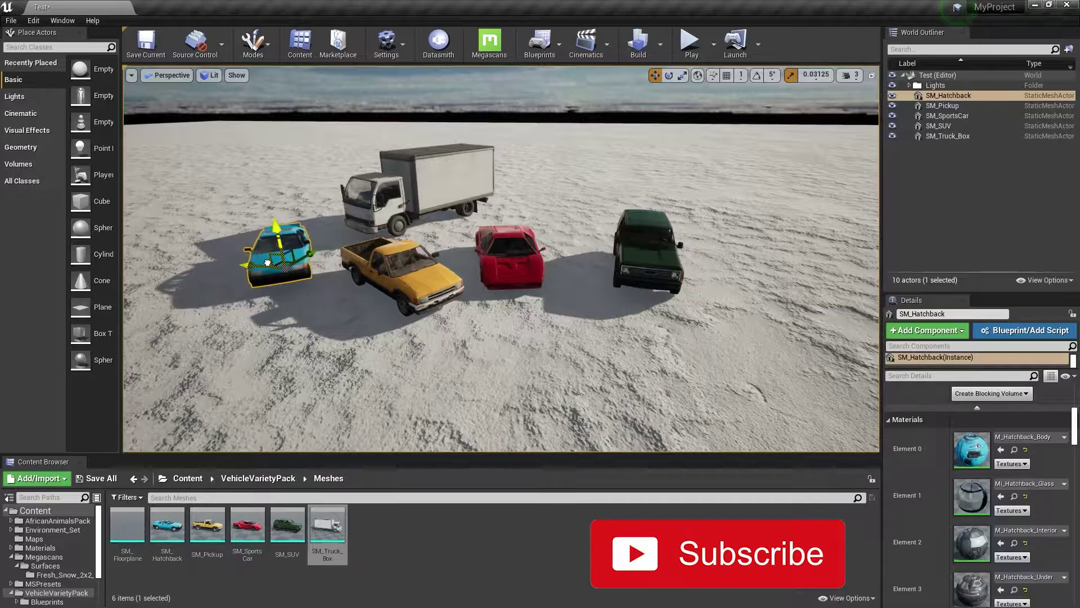
{"action": "left_click", "coordinate": [428, 310]}
{"action": "key", "text": "e"}
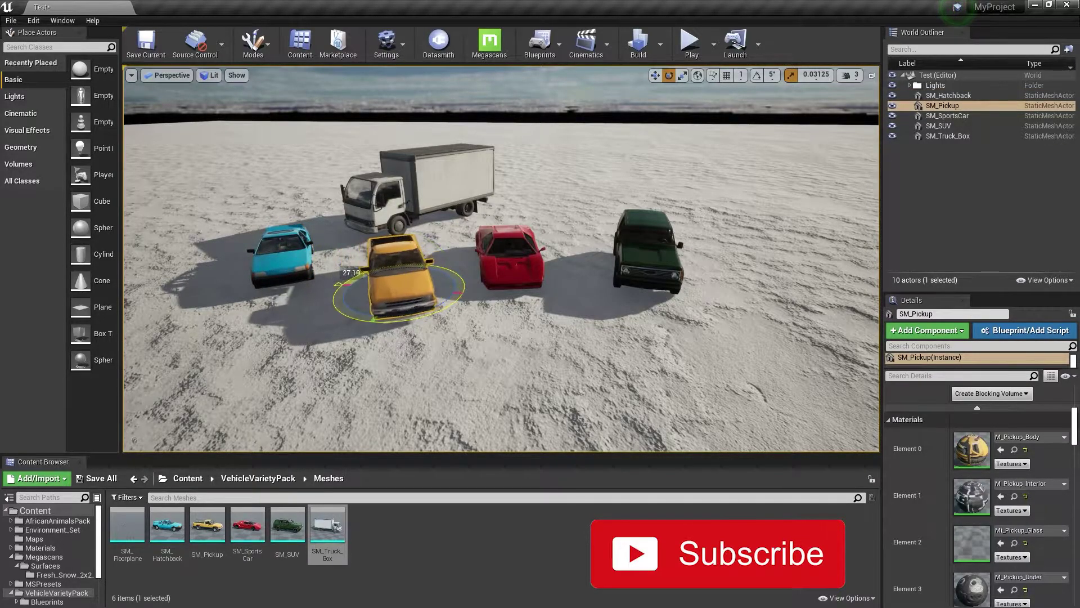
Move the green SUV left toward the sports car
{"action": "left_click", "coordinate": [673, 276]}
{"action": "key", "text": "w"}
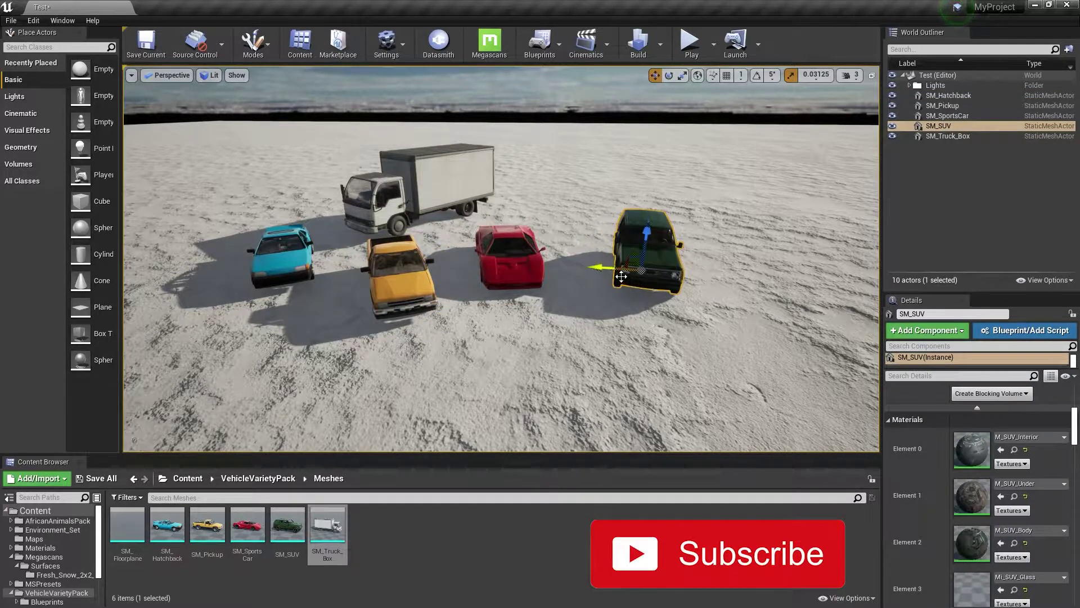
{"action": "left_click_drag", "start_coordinate": [621, 277], "coordinate": [579, 270]}
{"action": "right_click_drag", "start_coordinate": [579, 270], "coordinate": [506, 264]}
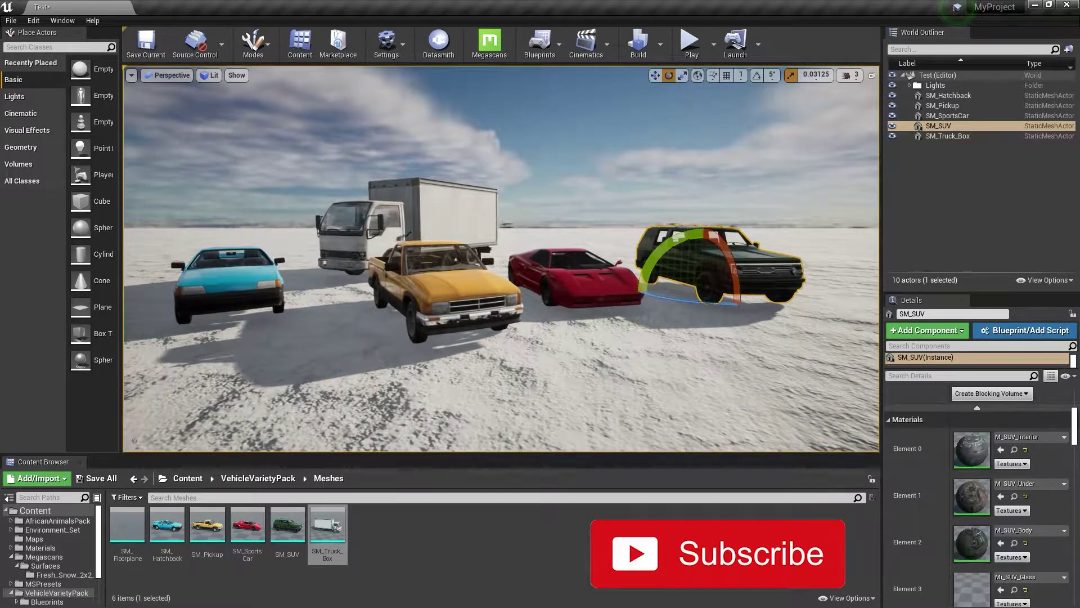
Bring the red sports car forward and slightly to the right
{"action": "left_click", "coordinate": [498, 327]}
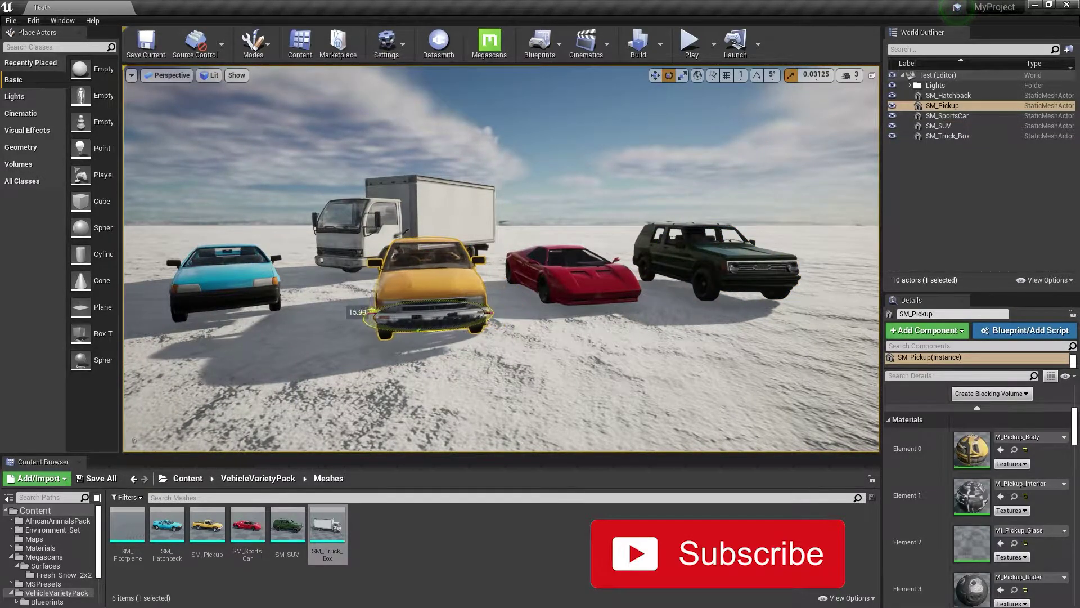
{"action": "left_click", "coordinate": [570, 312]}
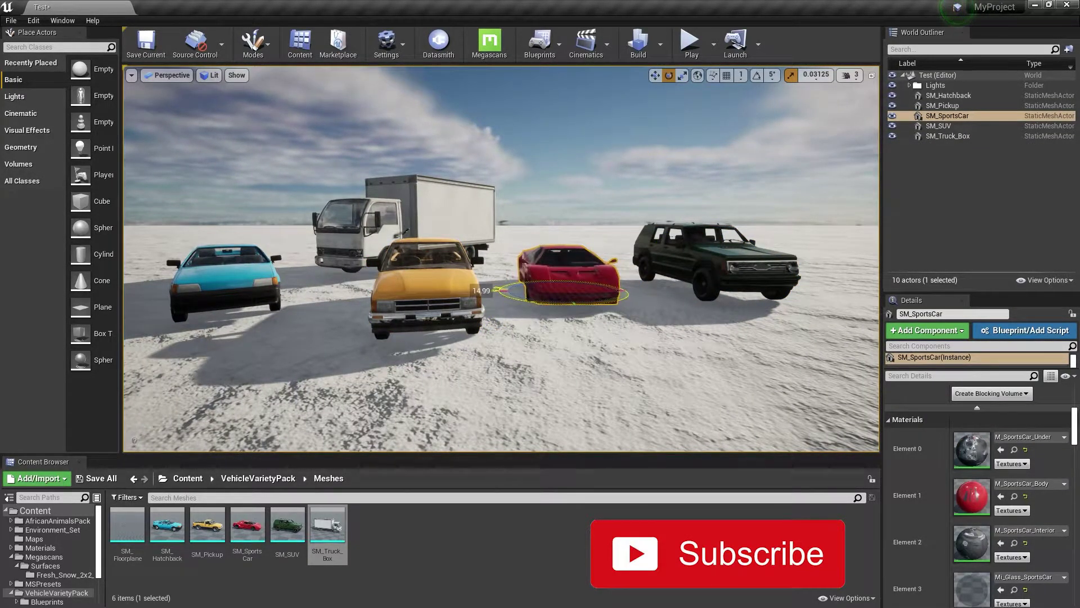
{"action": "left_click_drag", "start_coordinate": [556, 281], "coordinate": [566, 296]}
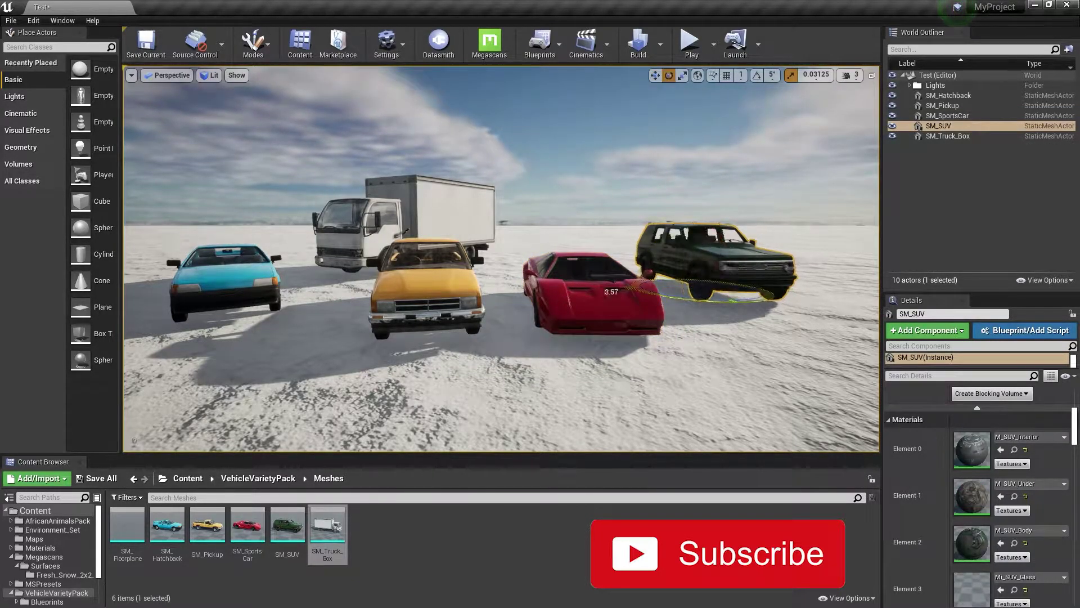
{"action": "left_click_drag", "start_coordinate": [694, 303], "coordinate": [697, 293]}
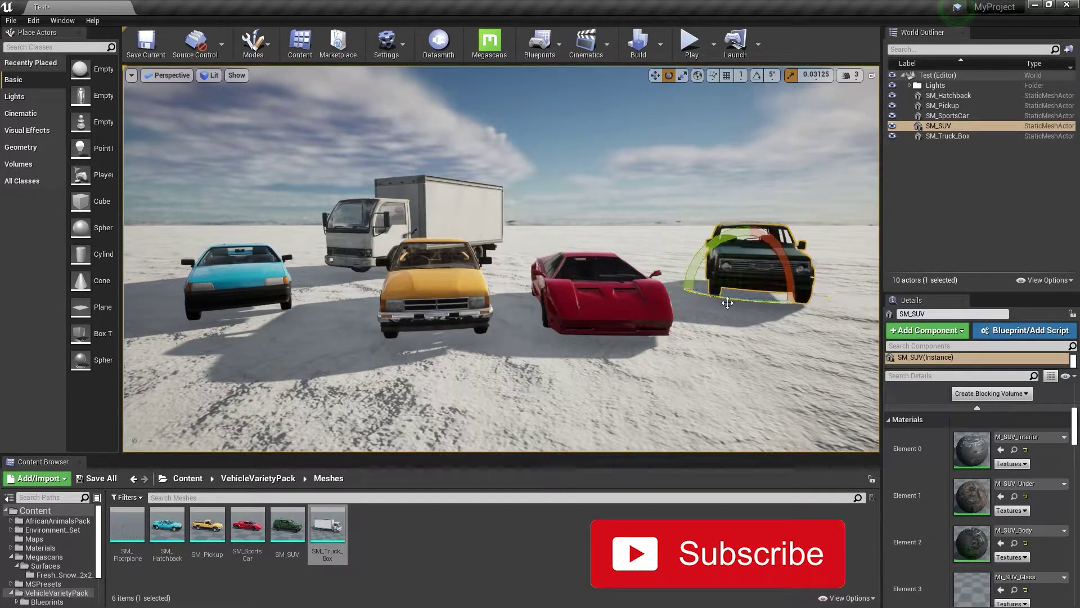
Reposition the sun with Ctrl+L and turn the green SUV slightly toward the camera
{"action": "key", "text": "ctrl+l"}
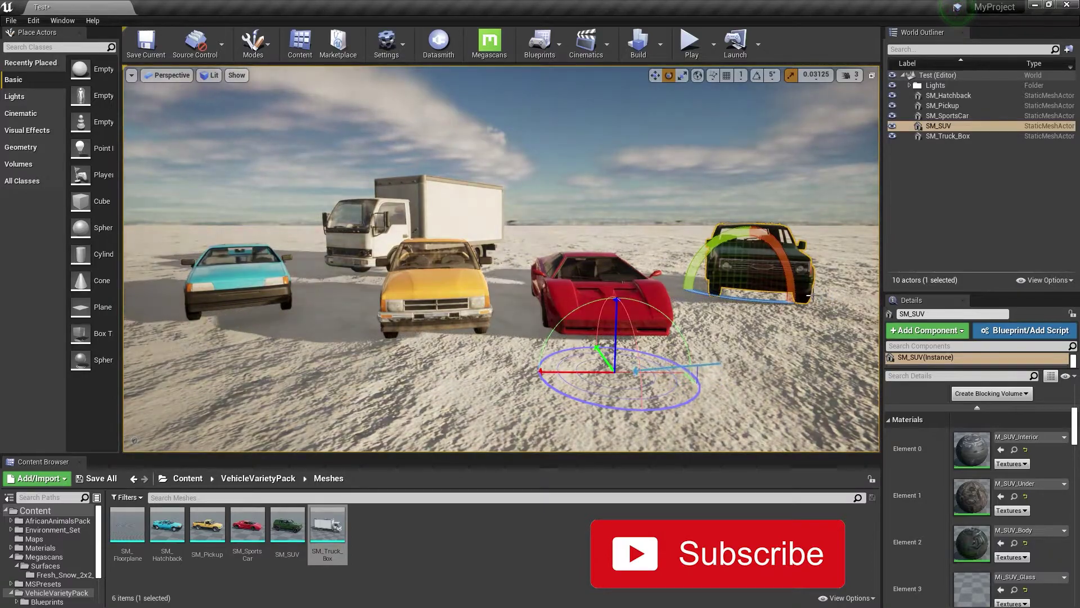
{"action": "mouse_move", "coordinate": [823, 294]}
{"action": "left_mouse_down", "text": "ctrl"}
{"action": "mouse_move", "coordinate": [651, 304]}
{"action": "mouse_move", "coordinate": [696, 294]}
{"action": "mouse_move", "coordinate": [838, 307]}
{"action": "mouse_move", "coordinate": [632, 294]}
{"action": "left_mouse_up", "text": "ctrl"}
{"action": "left_click_drag", "start_coordinate": [731, 236], "coordinate": [751, 225]}
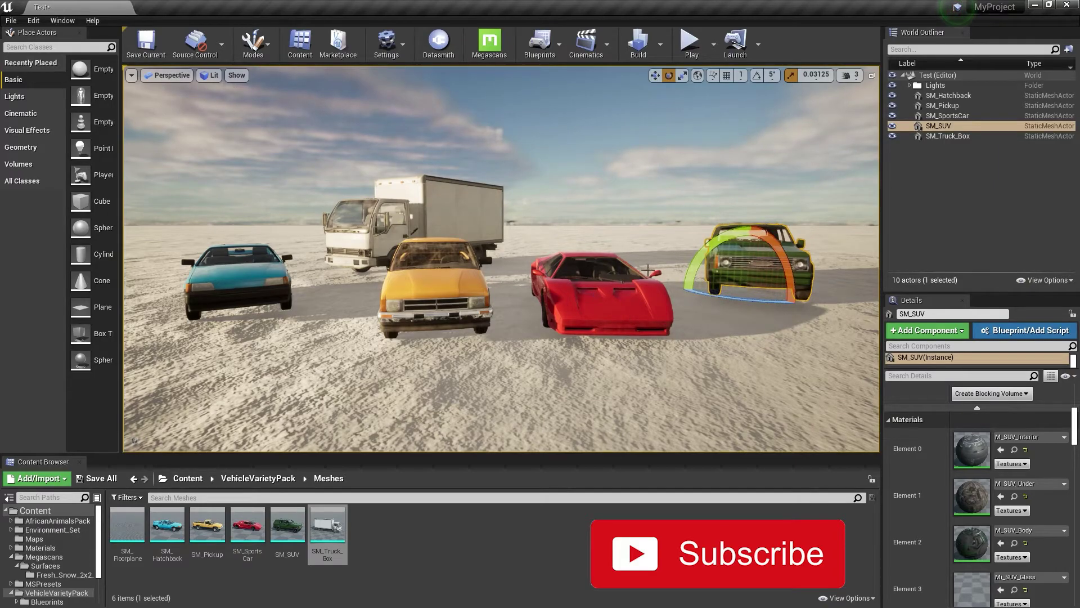